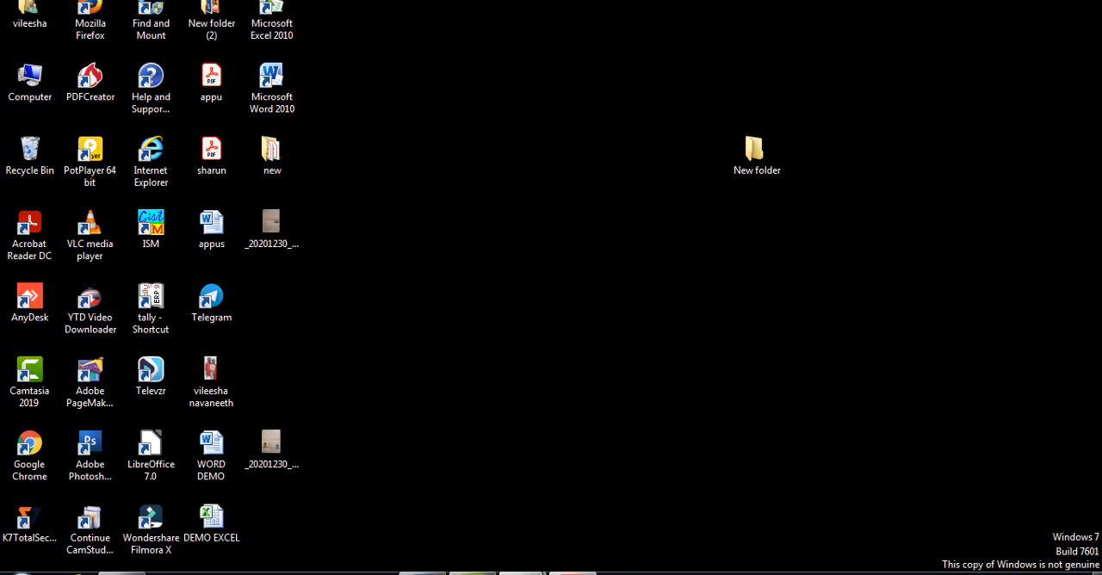
Step: Switch to the purchase ledger workbook in Excel and enter the date 1/6/21 in B6, dismissing the colour scheme dialog
mouse_move(524, 572)
left_click(555, 521)
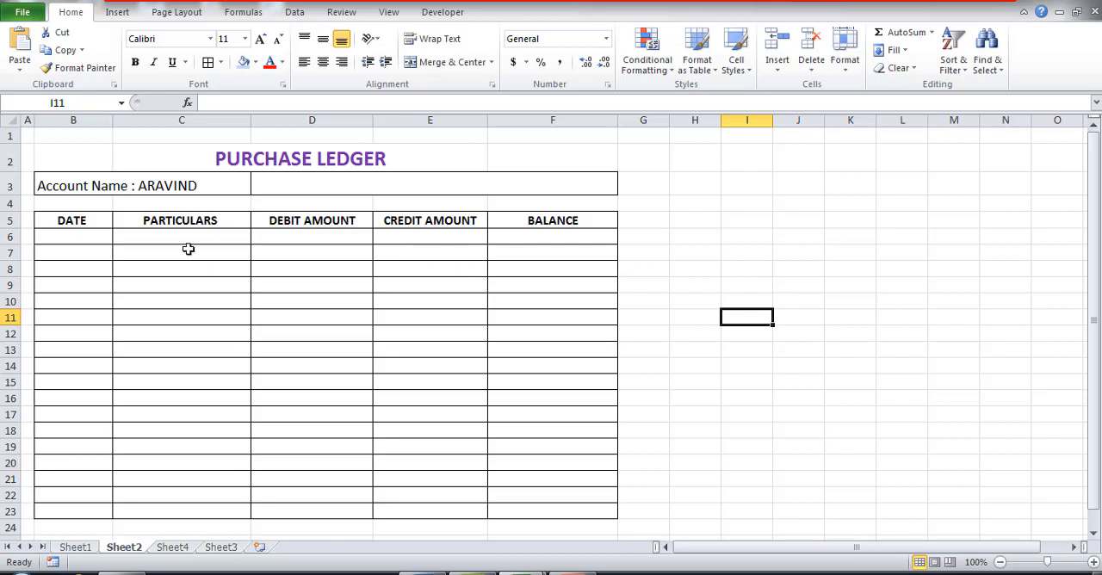
left_click(91, 241)
type("1")
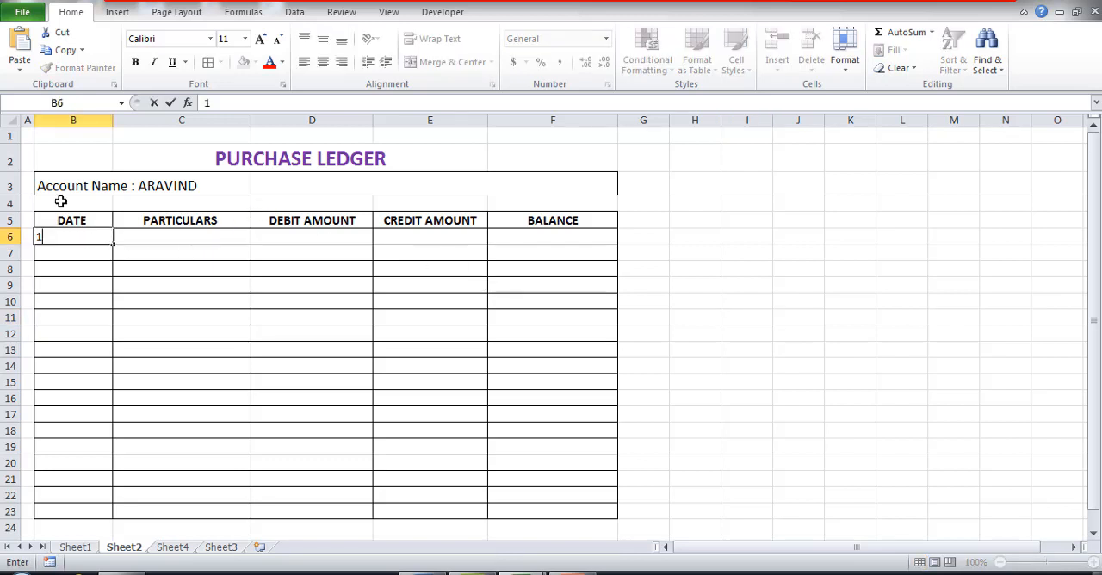
type("/6/21")
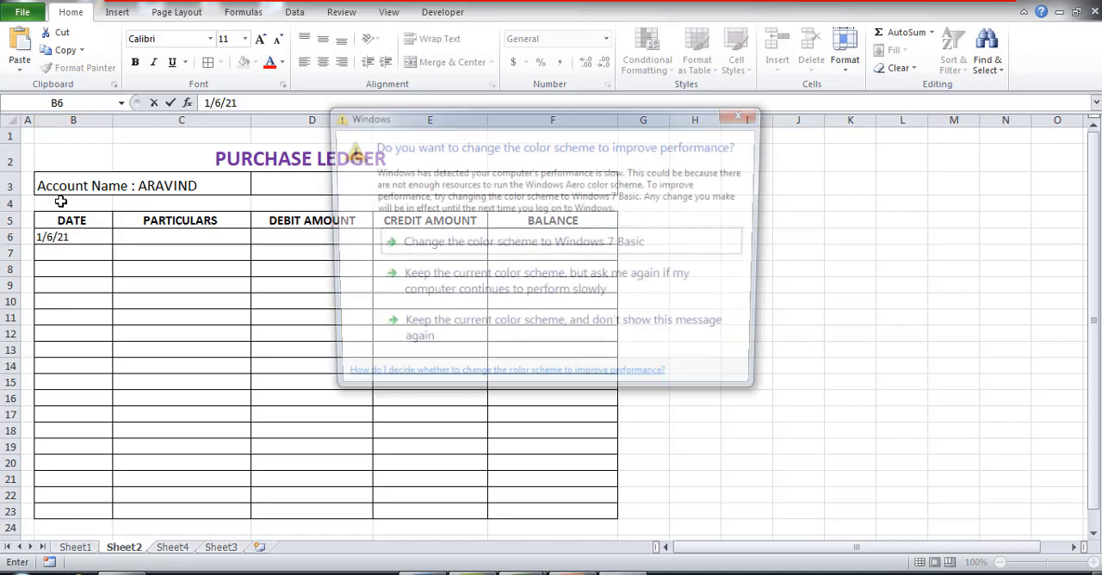
left_click(745, 113)
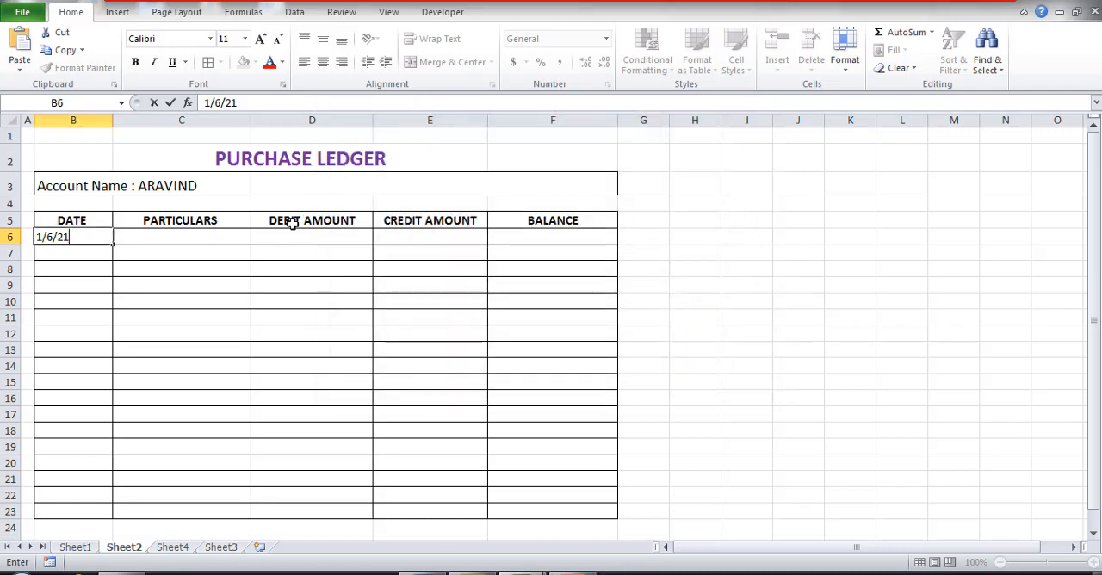
Step: Enter 102 as the first entry's particulars in C6 and centre the PARTICULARS cells C6:C23
left_click(219, 234)
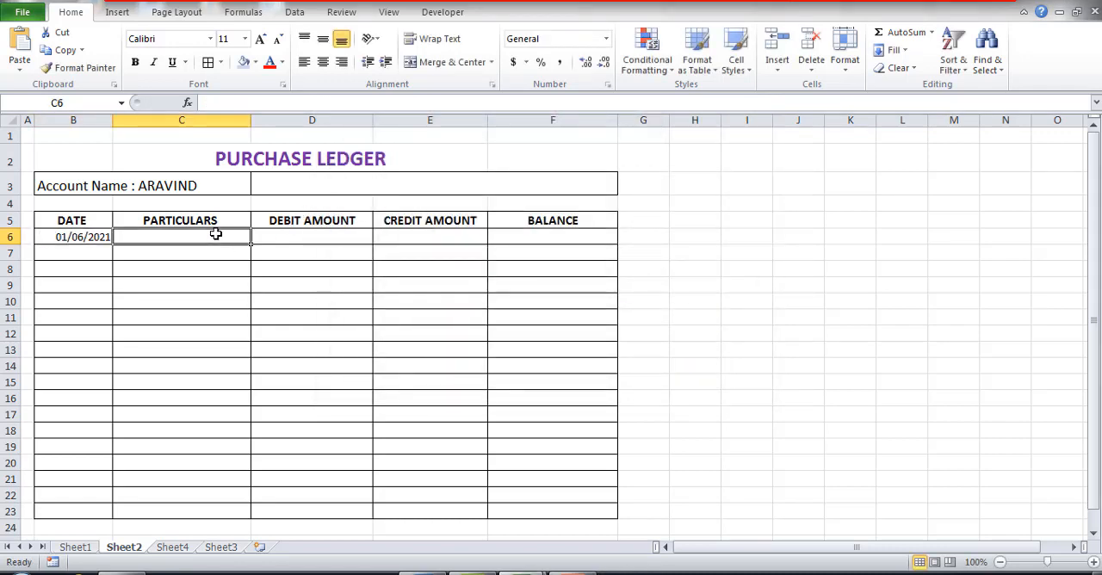
type("102")
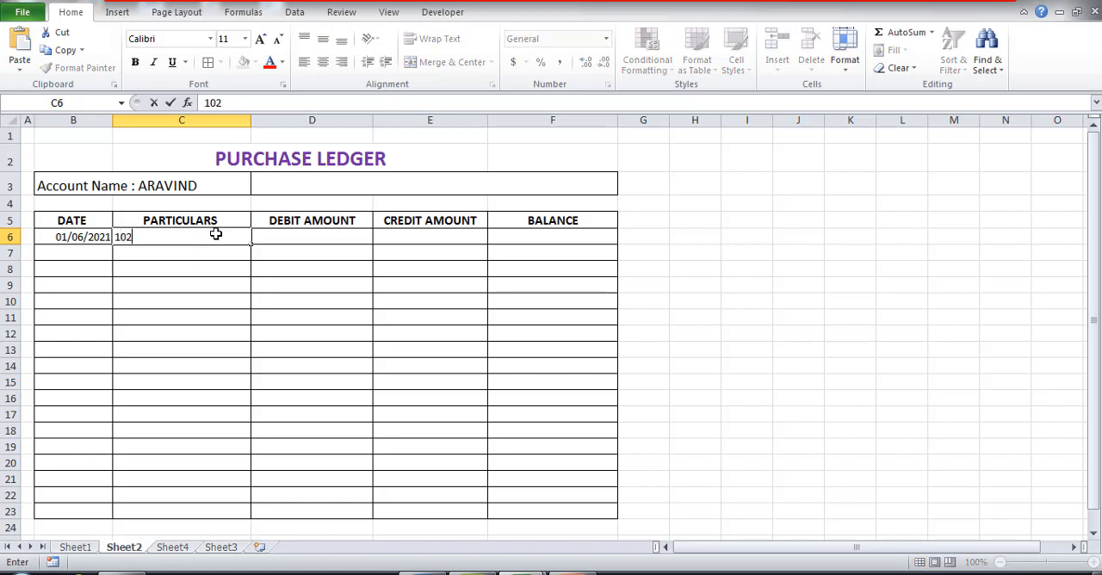
left_click(306, 241)
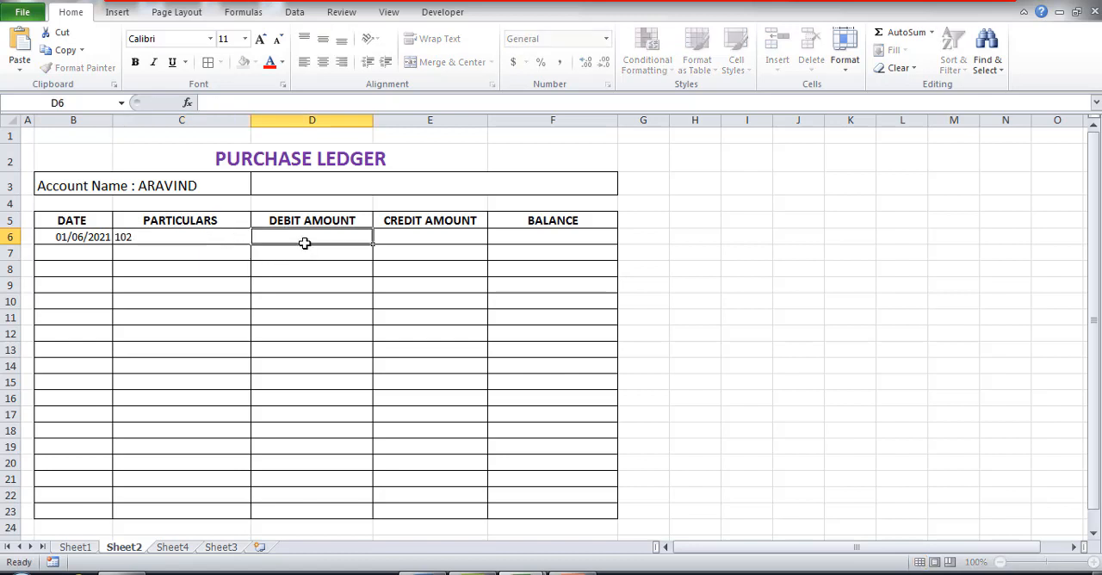
left_click(169, 239)
left_click_drag(170, 238, 194, 509)
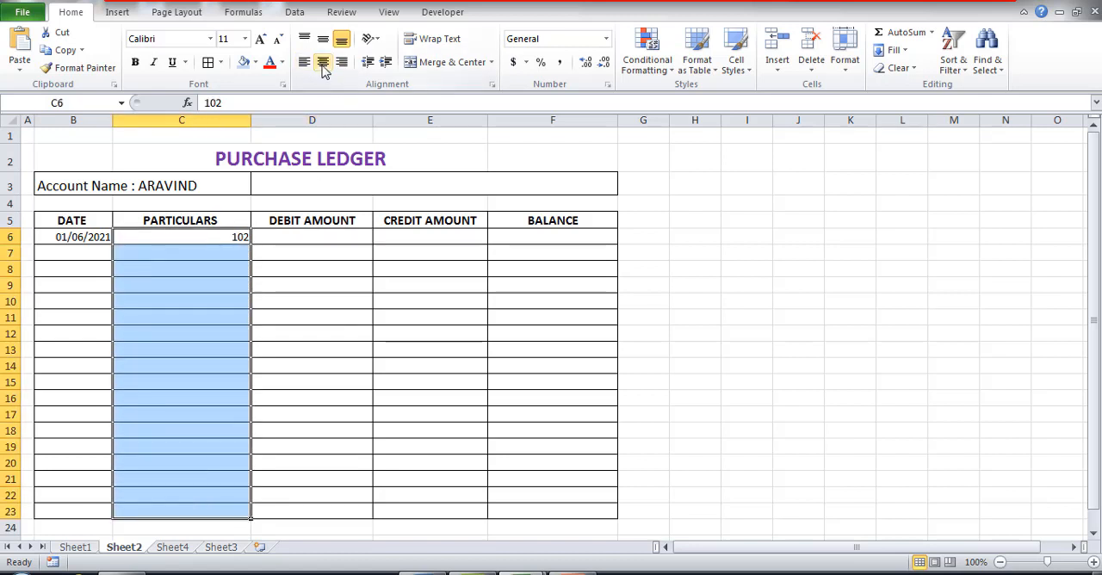
left_click(322, 64)
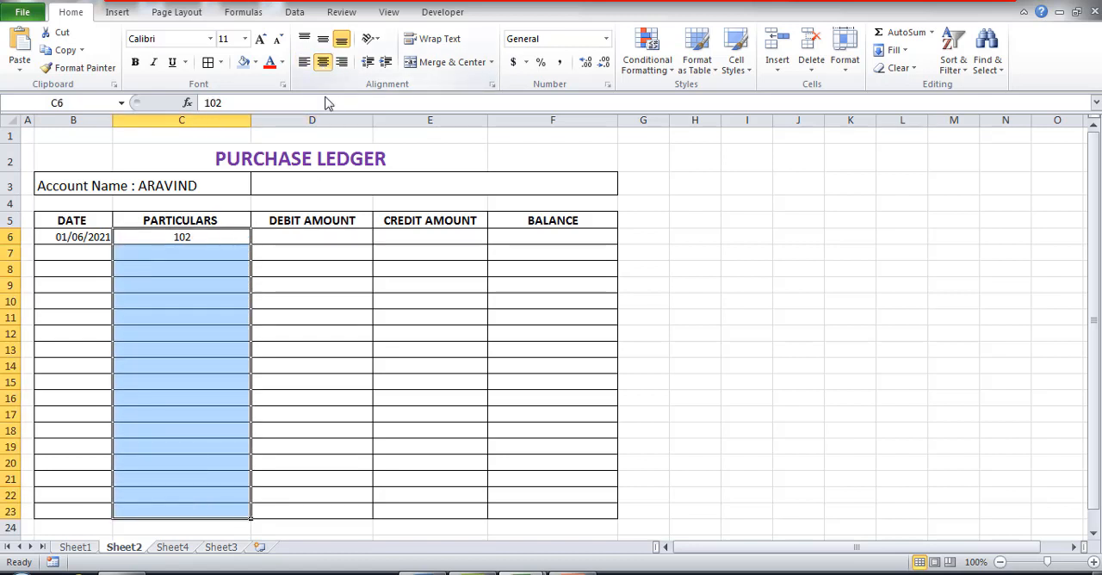
Step: Enter a debit amount of 15000 for the first ledger entry in D6
left_click(338, 236)
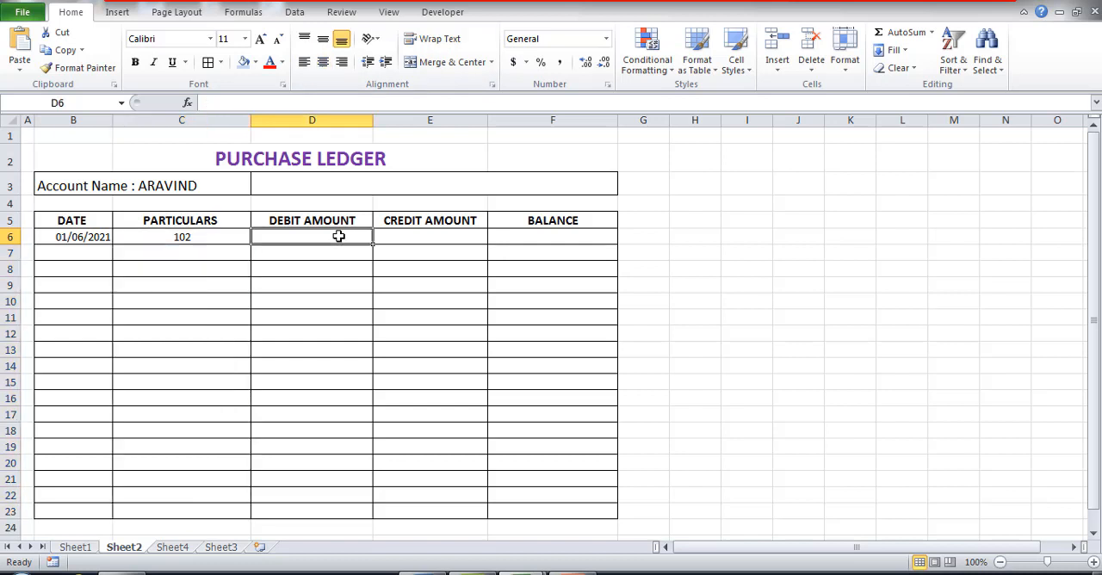
type("5")
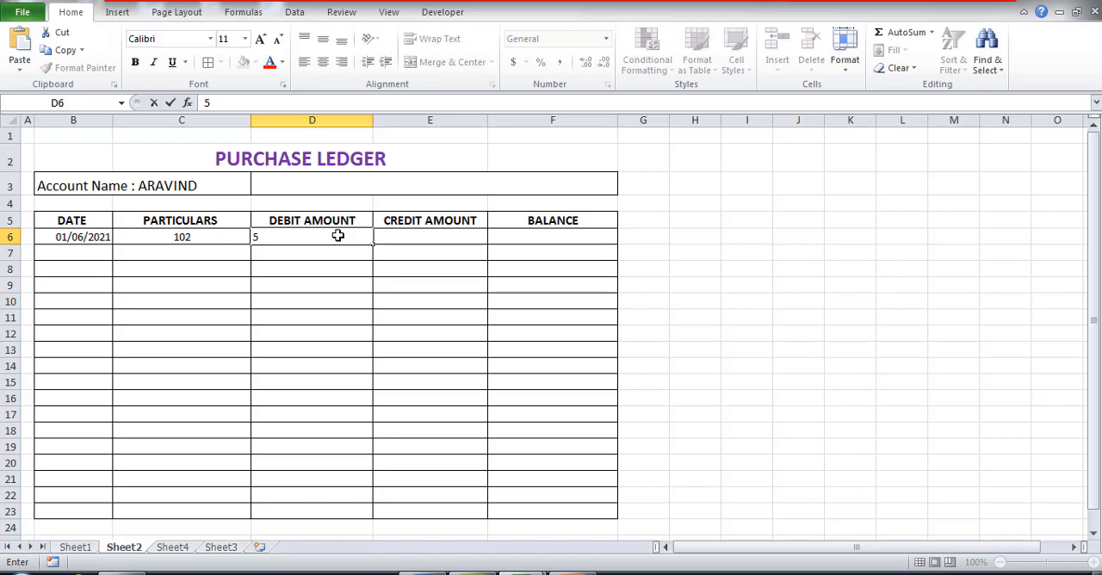
key("BackSpace")
type("15000")
left_click(327, 315)
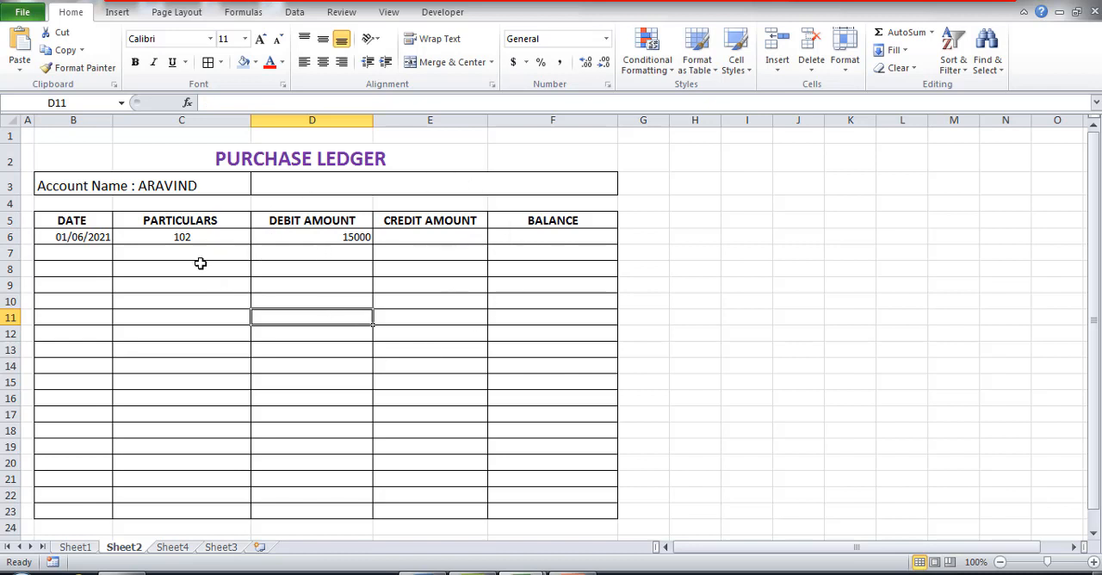
Step: Add a second ledger entry in row 7 with date 25-6-21 and a credit amount of 10000
left_click(87, 256)
type("25")
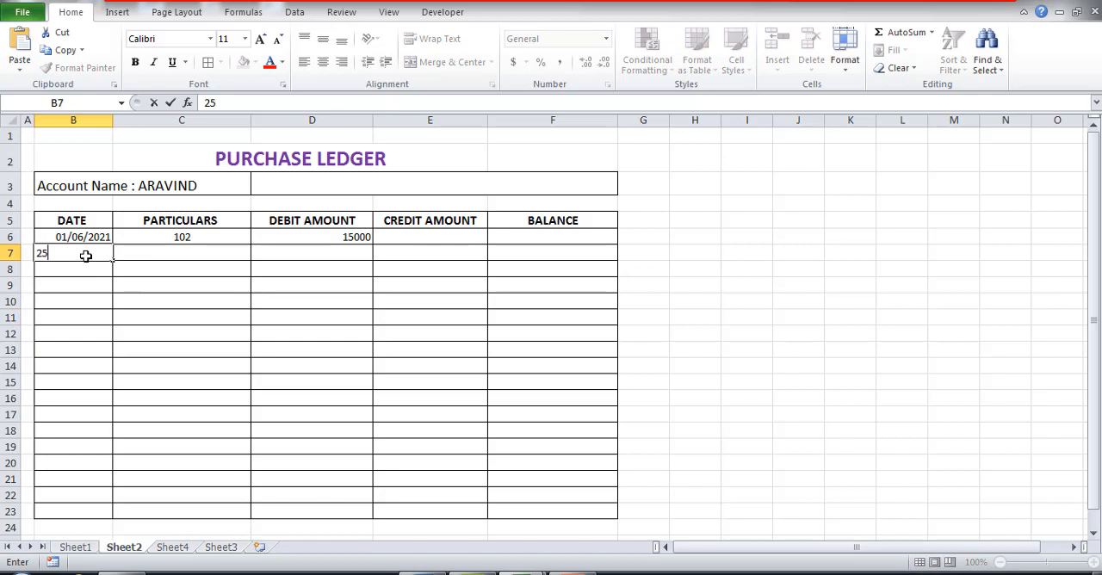
type("-6-21")
key("Return")
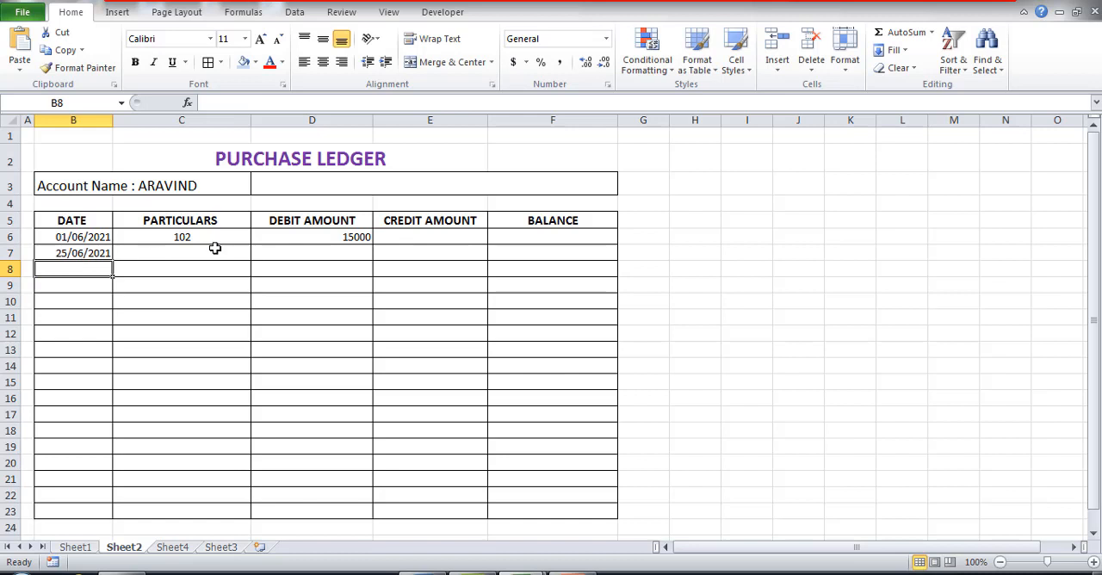
left_click(401, 254)
type("10000")
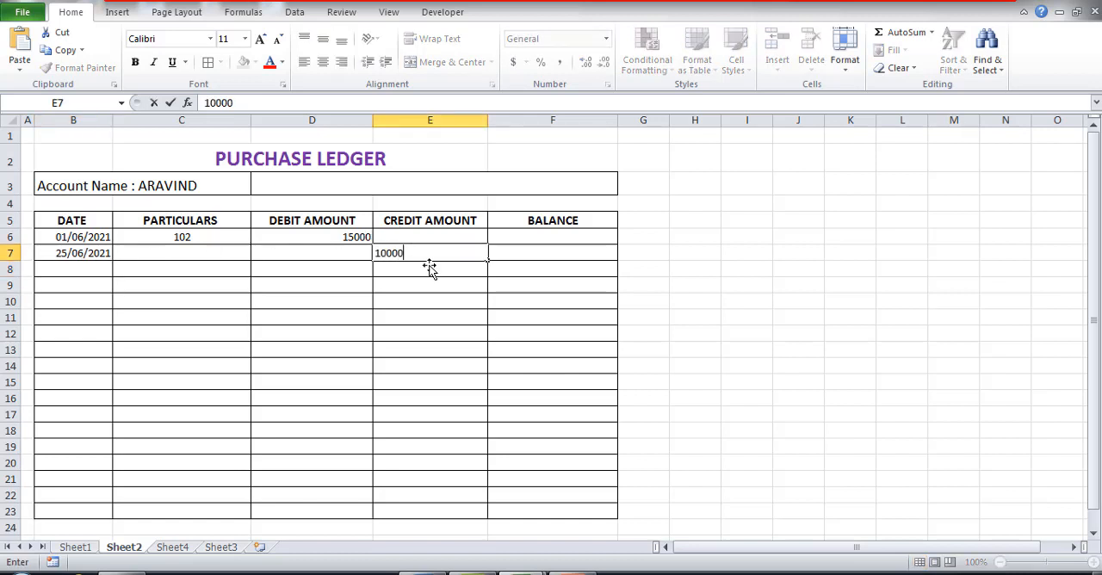
left_click(521, 349)
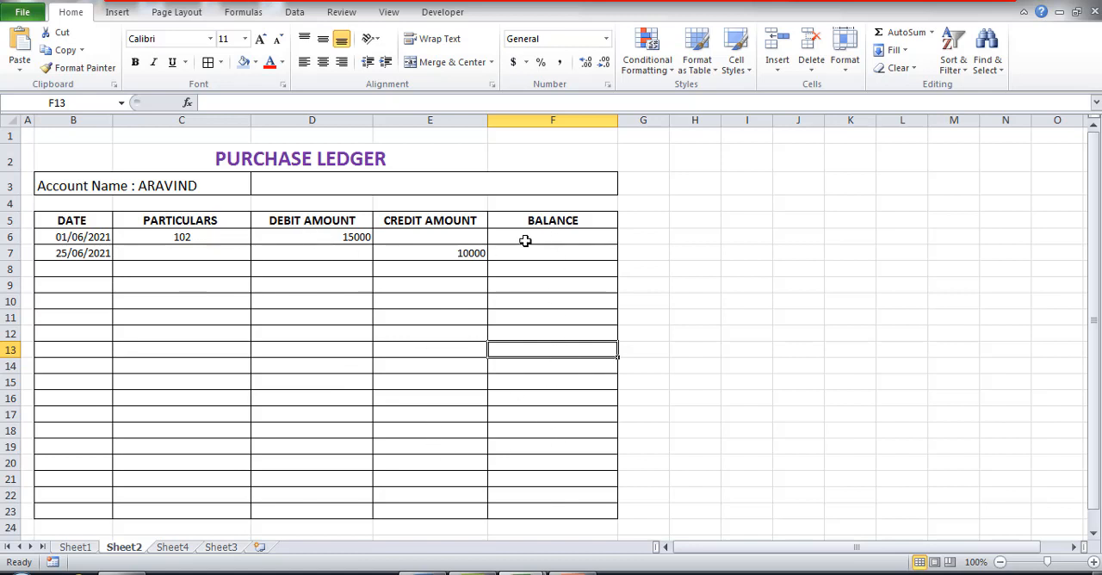
Step: Apply the Accounting number format to the debit, credit and balance cells D6:F23
left_click_drag(332, 230, 556, 508)
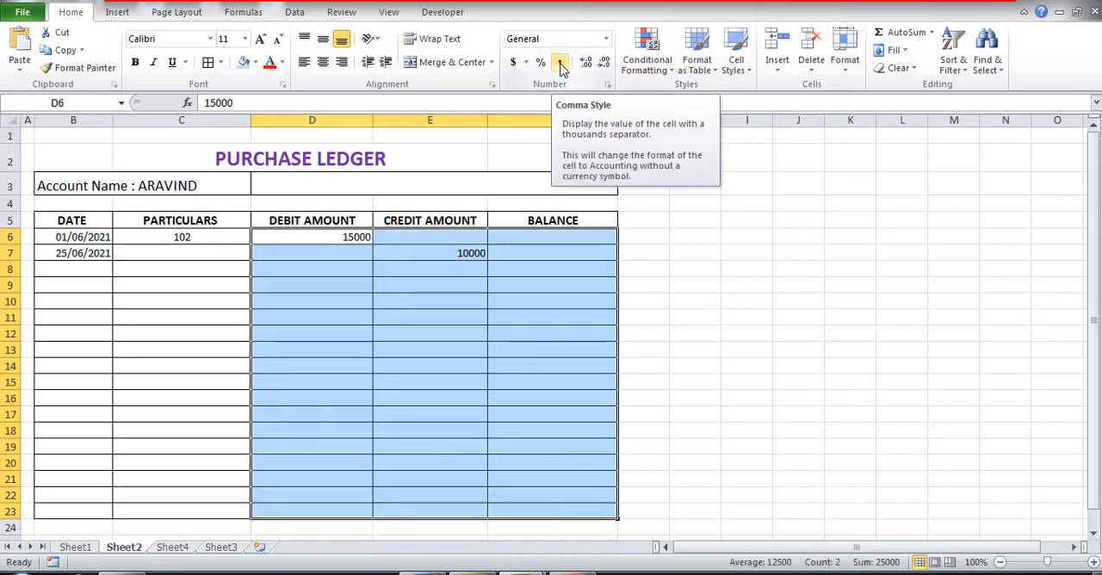
left_click(605, 39)
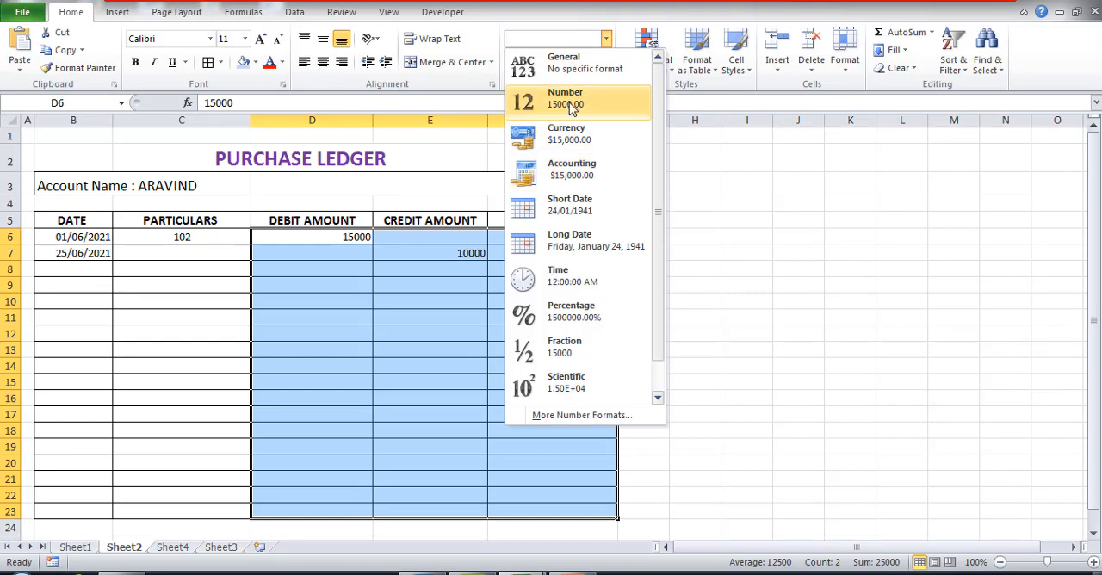
left_click(579, 176)
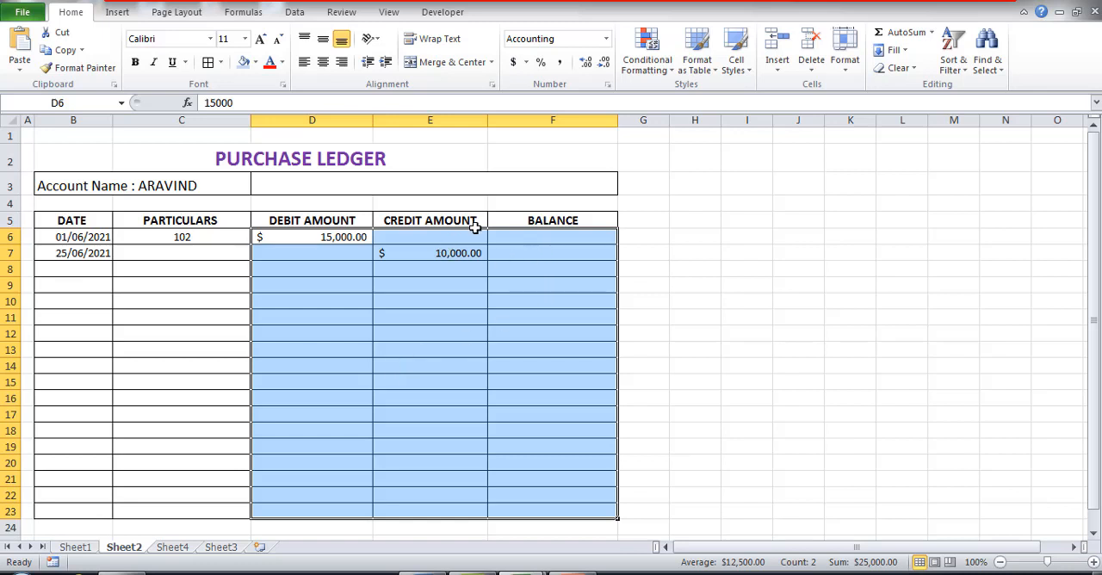
Step: Calculate the first entry's balance in F6 with the formula =D6+E6
left_click(558, 236)
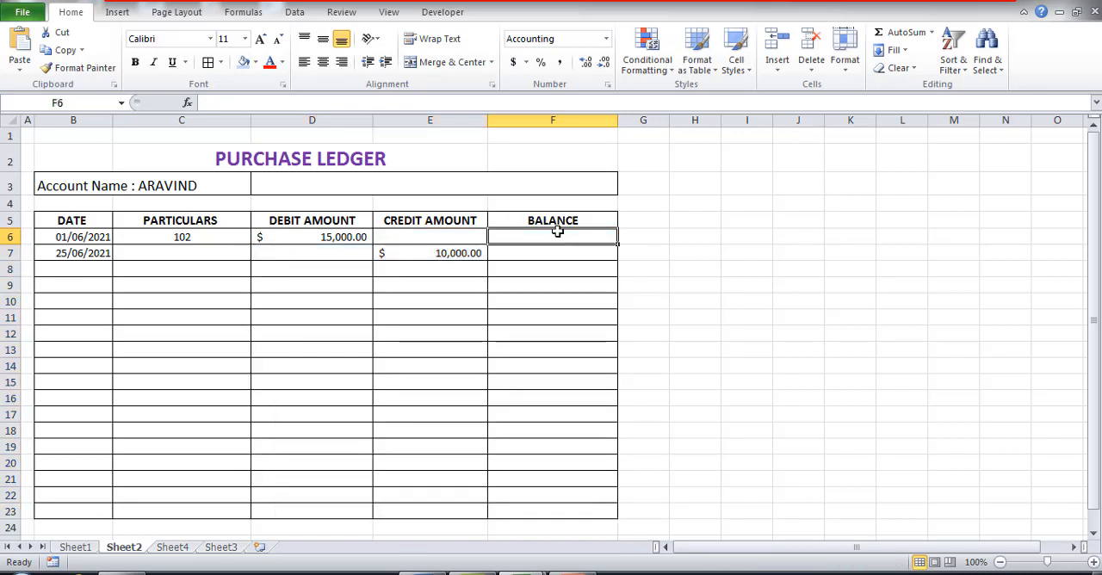
type("=")
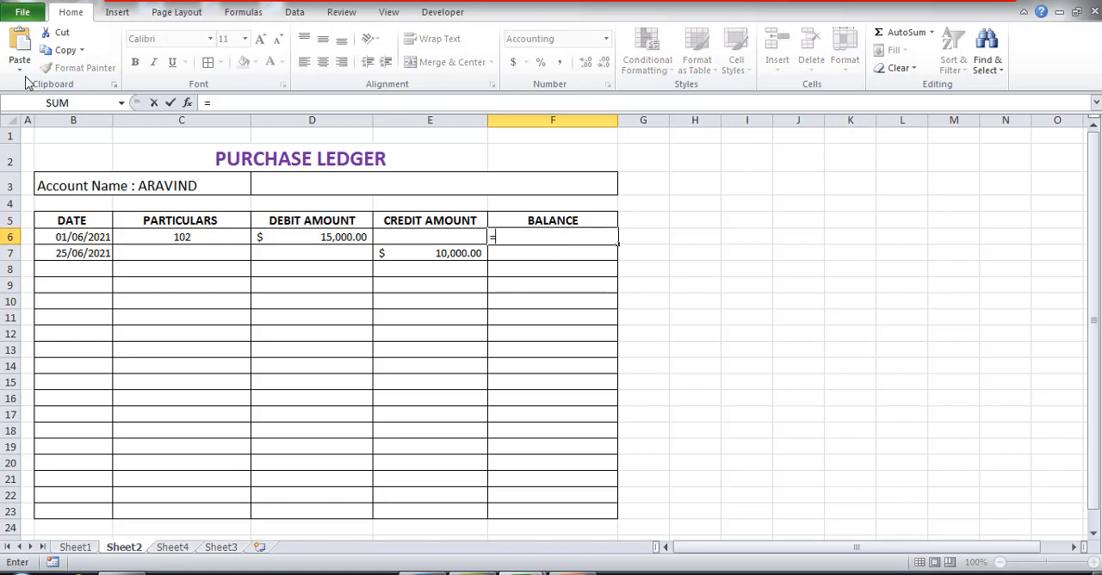
left_click(320, 238)
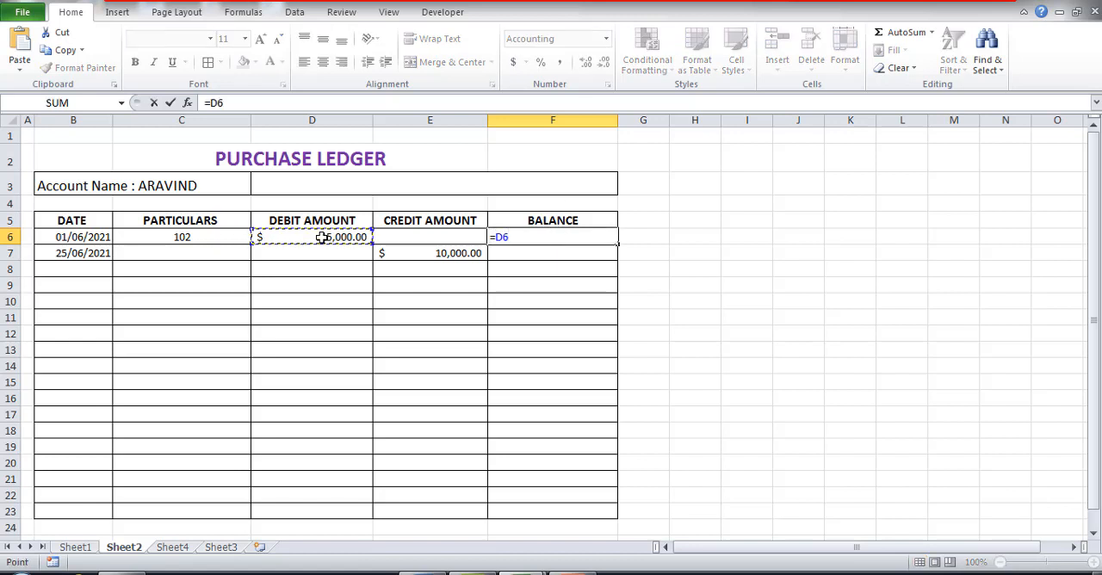
type("+")
left_click(401, 240)
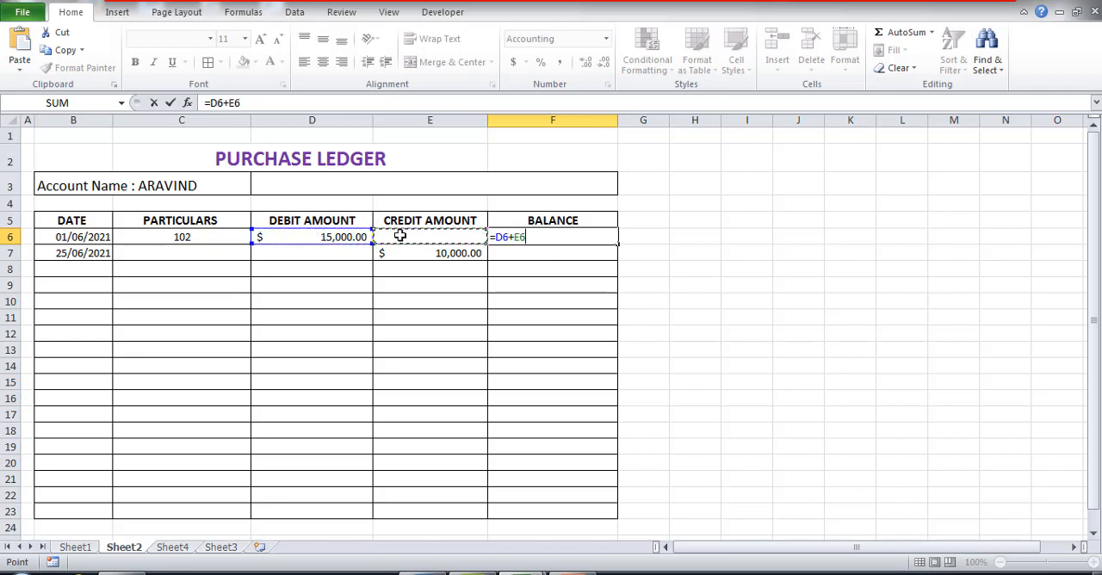
key("Return")
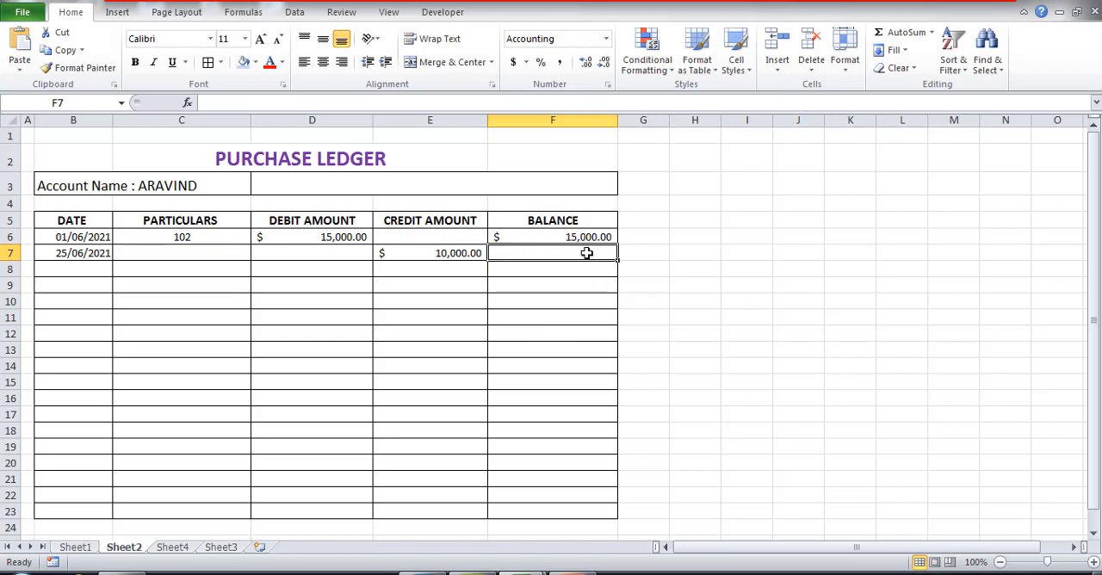
Step: Calculate the second entry's running balance in F7 with the formula =F6-E7+D7
type("=")
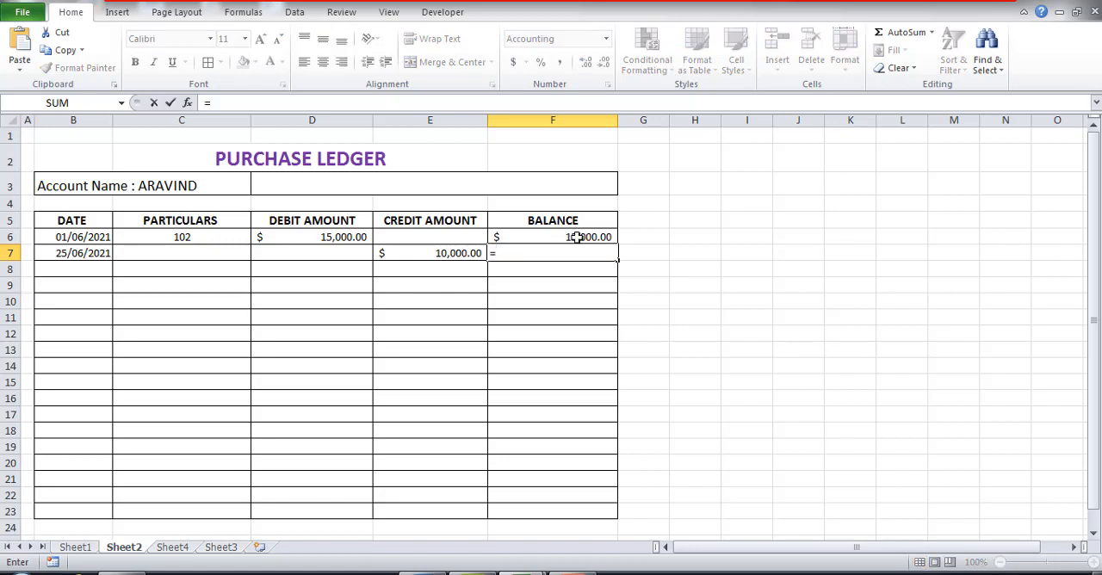
left_click(576, 238)
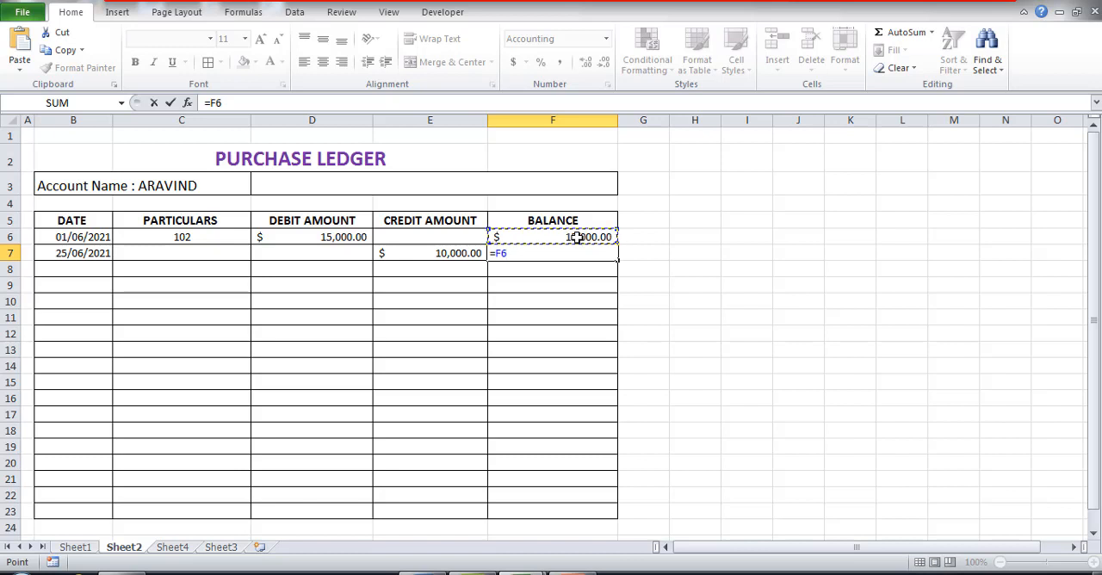
type("-")
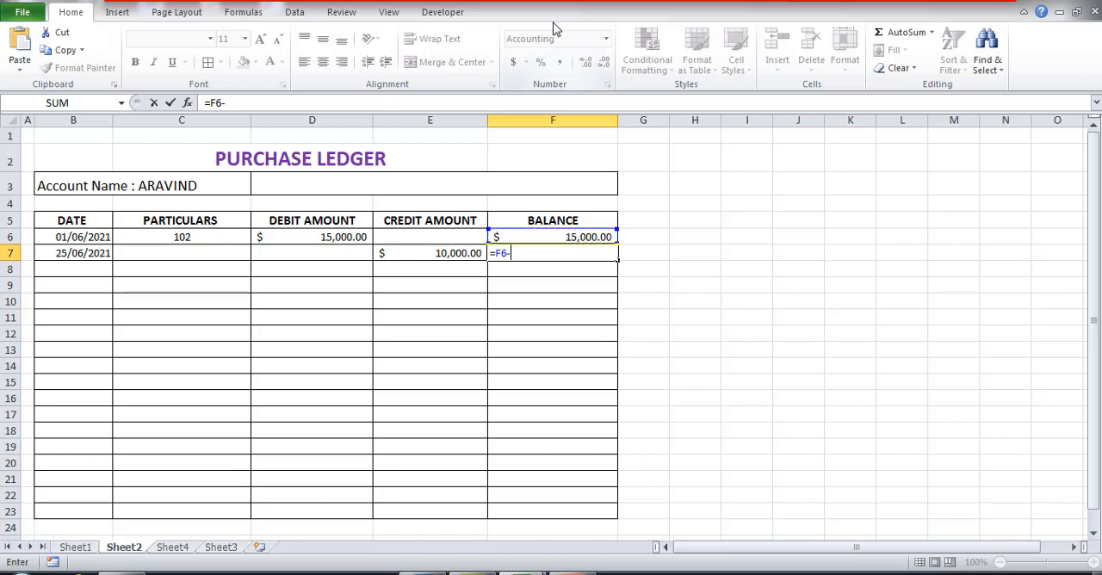
left_click(437, 256)
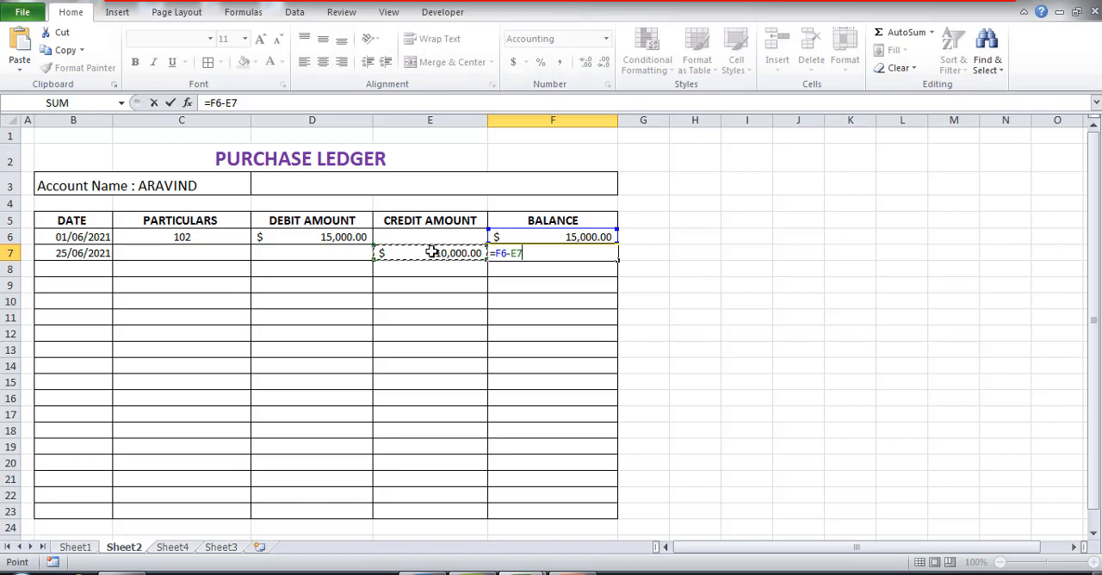
type("+")
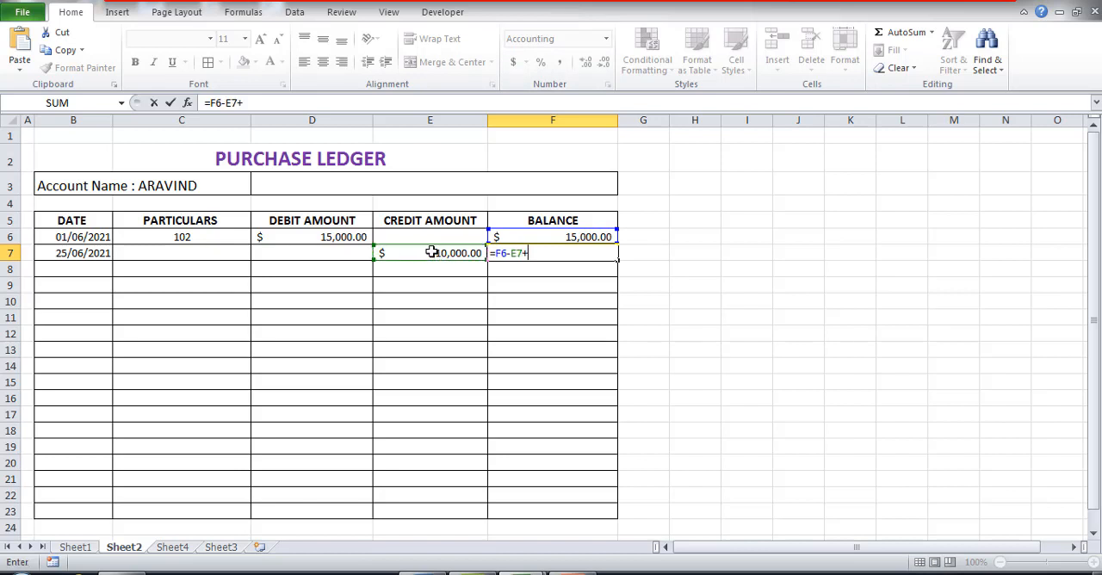
left_click(333, 252)
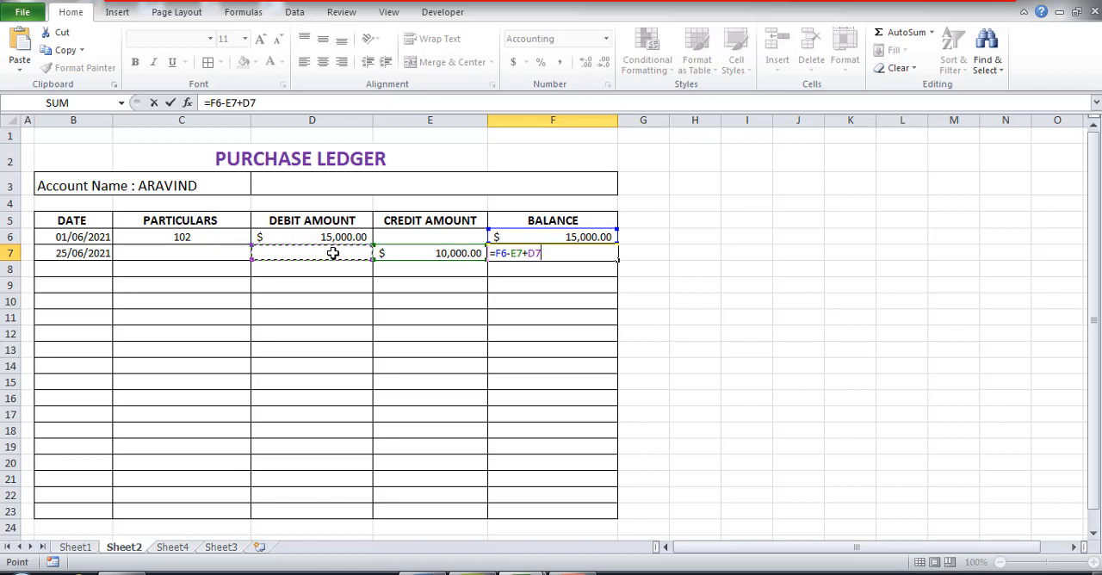
key("Return")
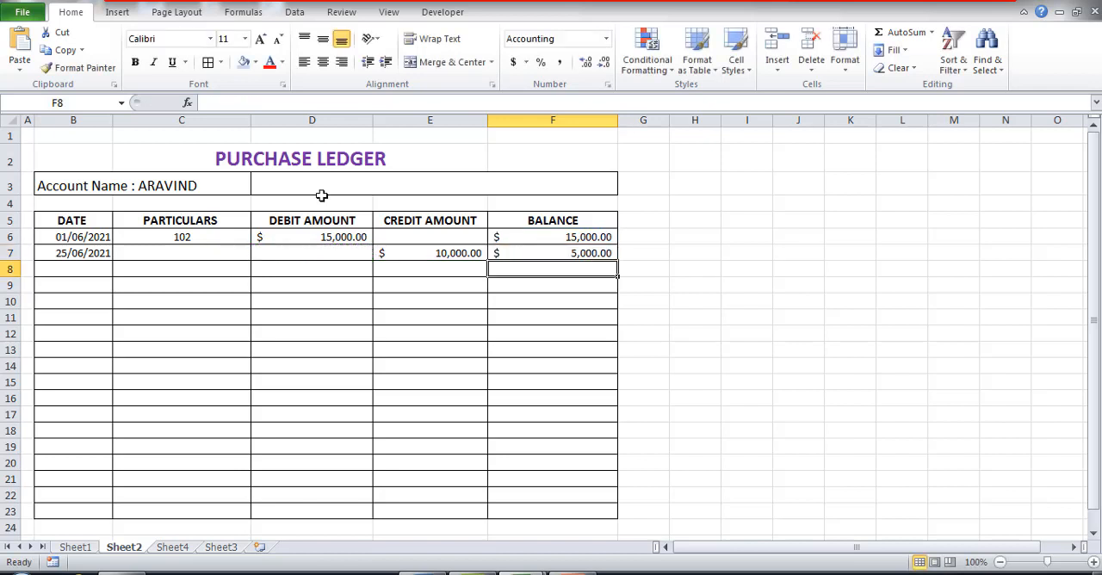
Step: Re-enter the second entry's running balance formula in F7 as =F6-E7+D7
left_click(549, 255)
type("=")
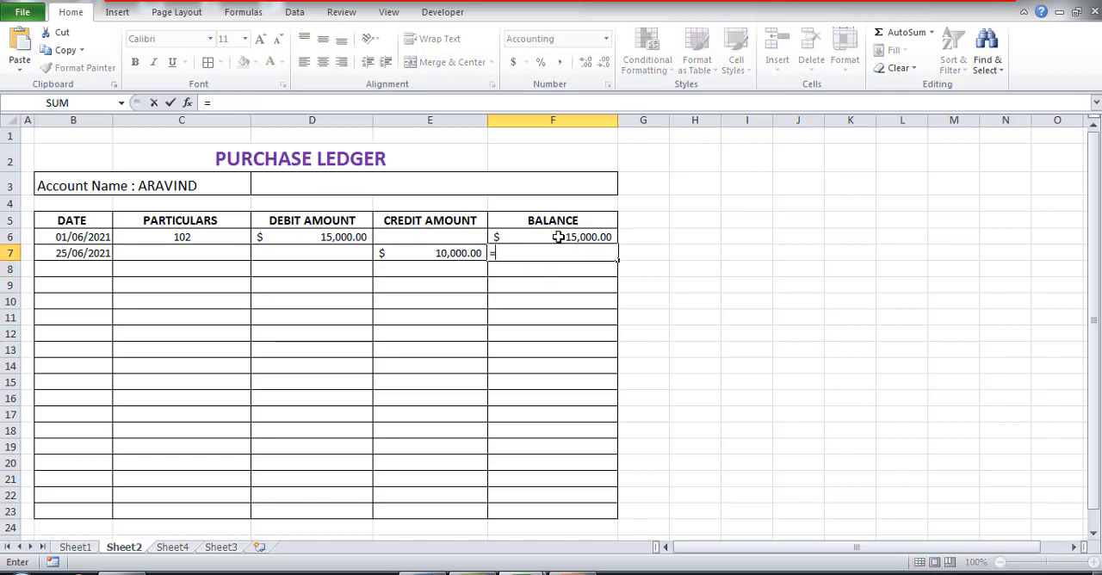
left_click(559, 237)
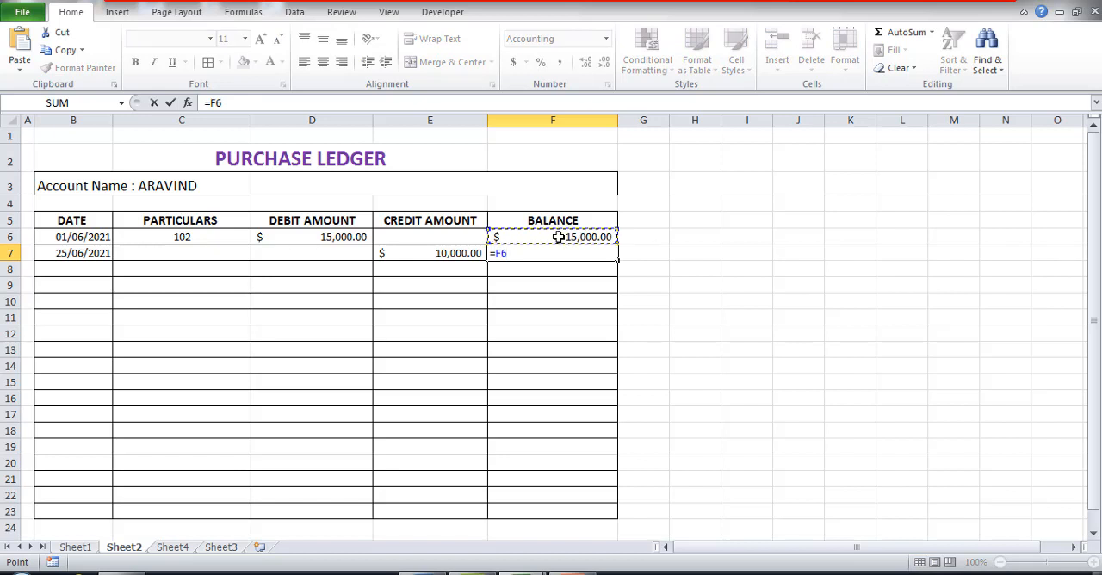
type("-")
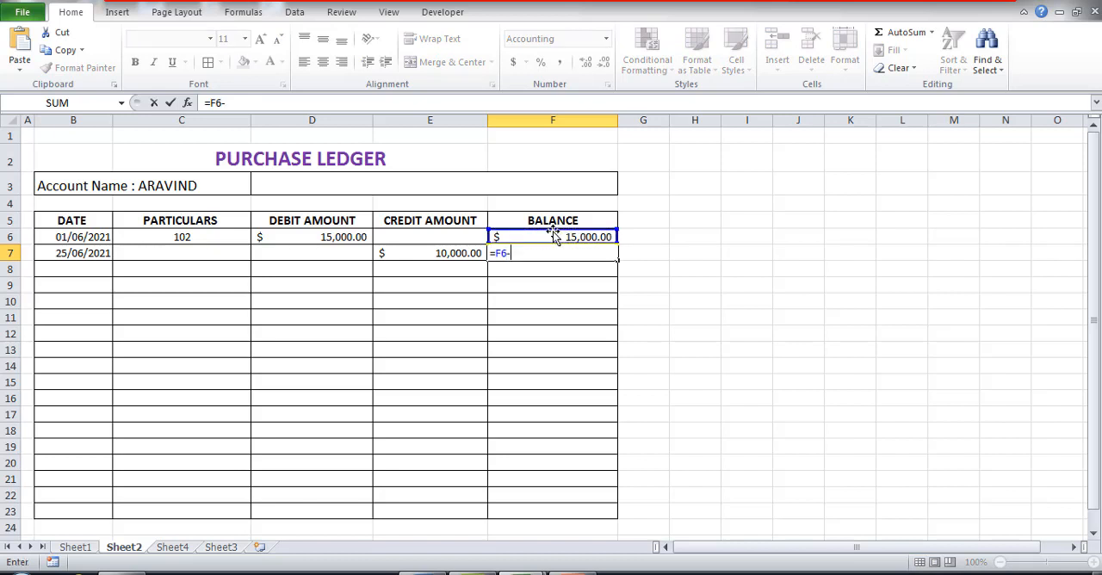
left_click(421, 255)
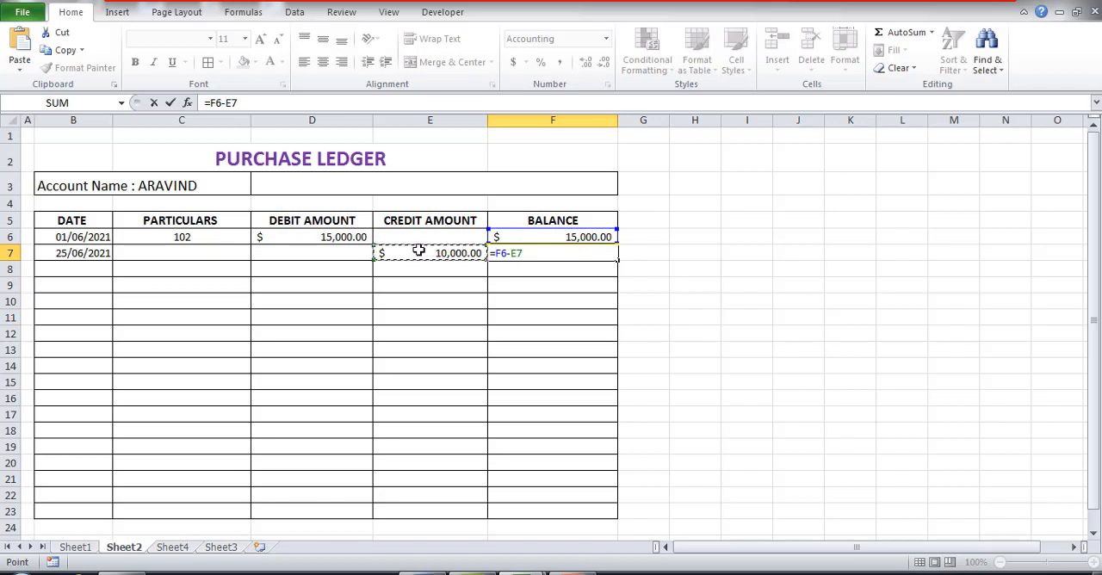
type("+")
left_click(330, 254)
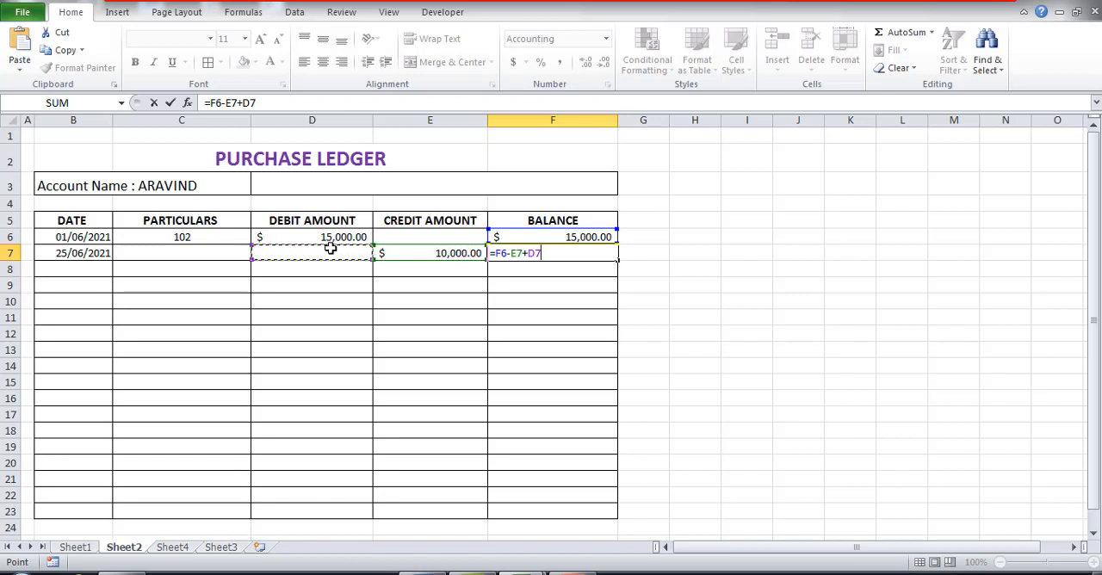
key("Return")
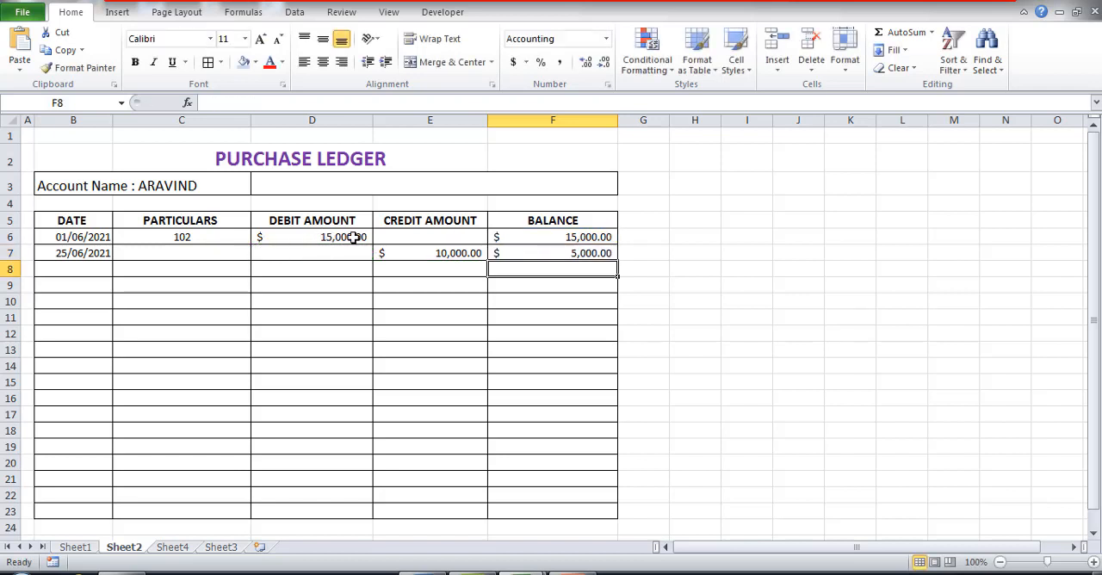
Step: Set the second entry's credit amount in E7 to 8000 and fill the F7 balance formula down to F23
left_click(431, 254)
type("8000")
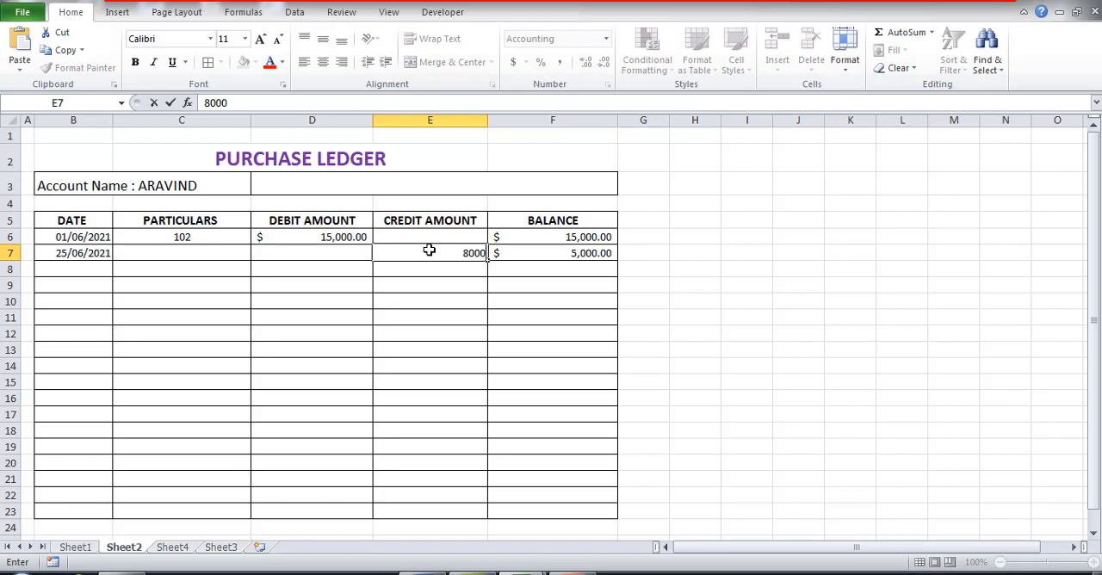
key("Return")
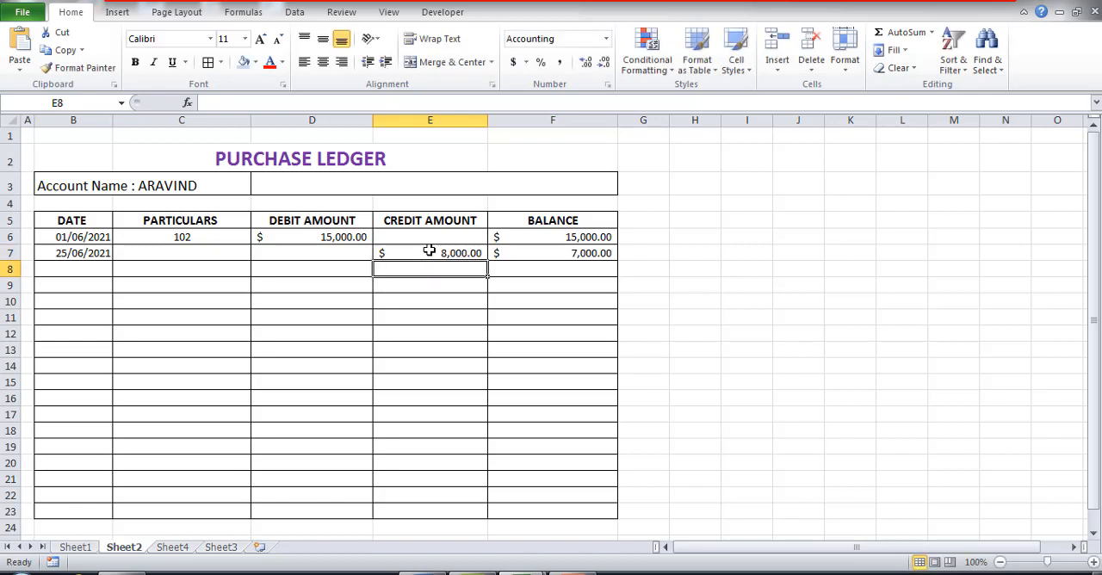
left_click(592, 253)
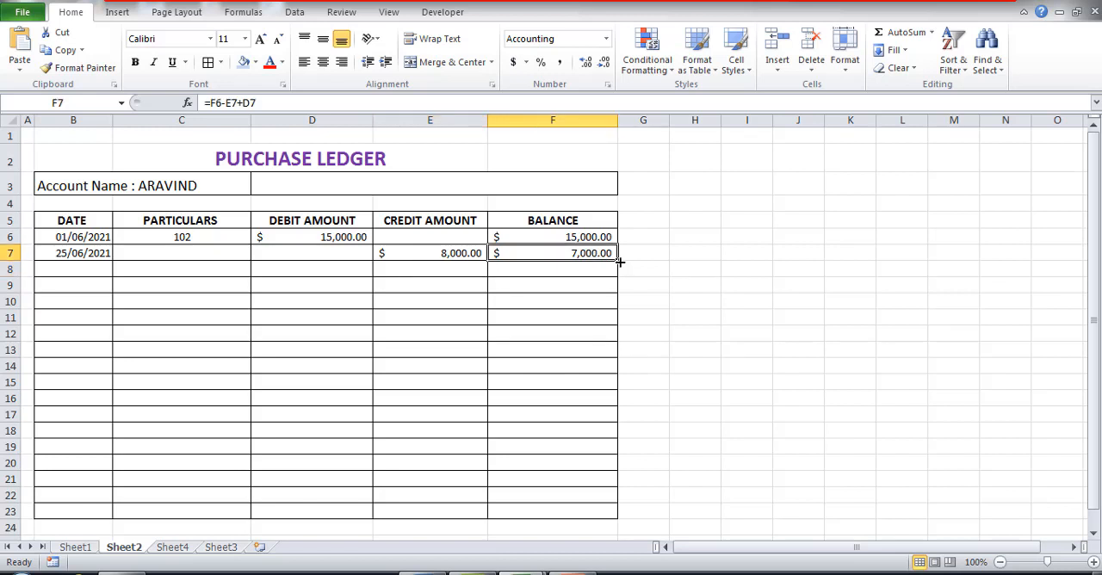
left_click_drag(618, 261, 606, 515)
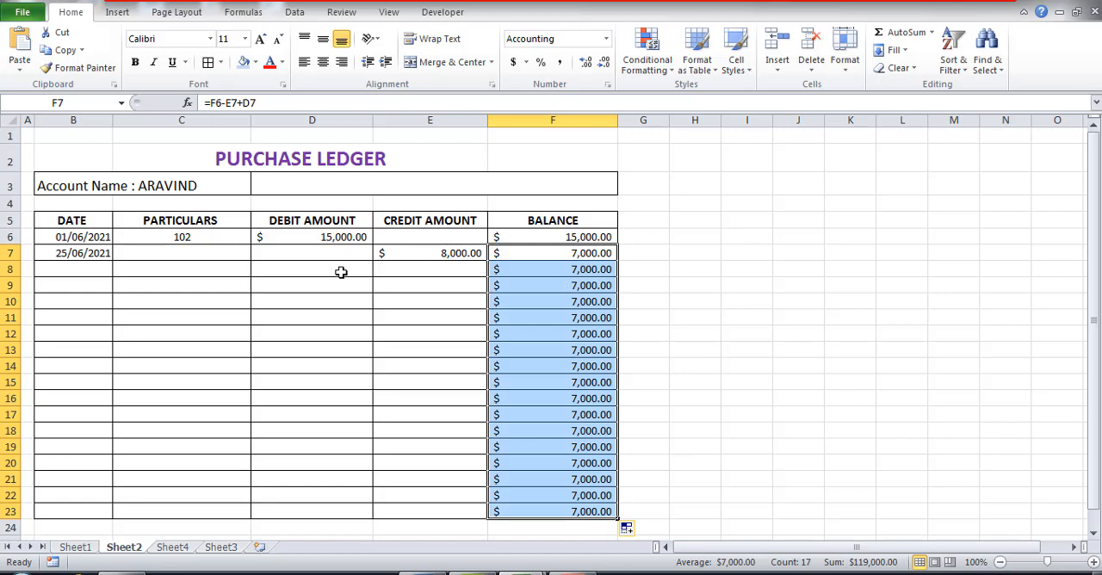
Step: Dismiss the Windows color scheme message and enter PAYMENT as the second entry's particulars in C7
left_click(189, 249)
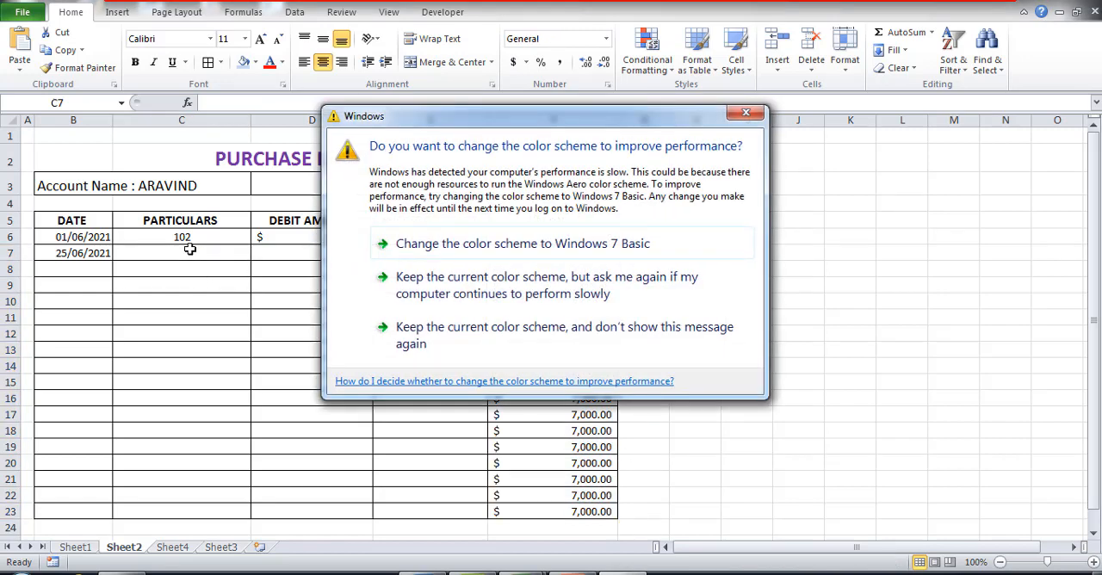
left_click(746, 113)
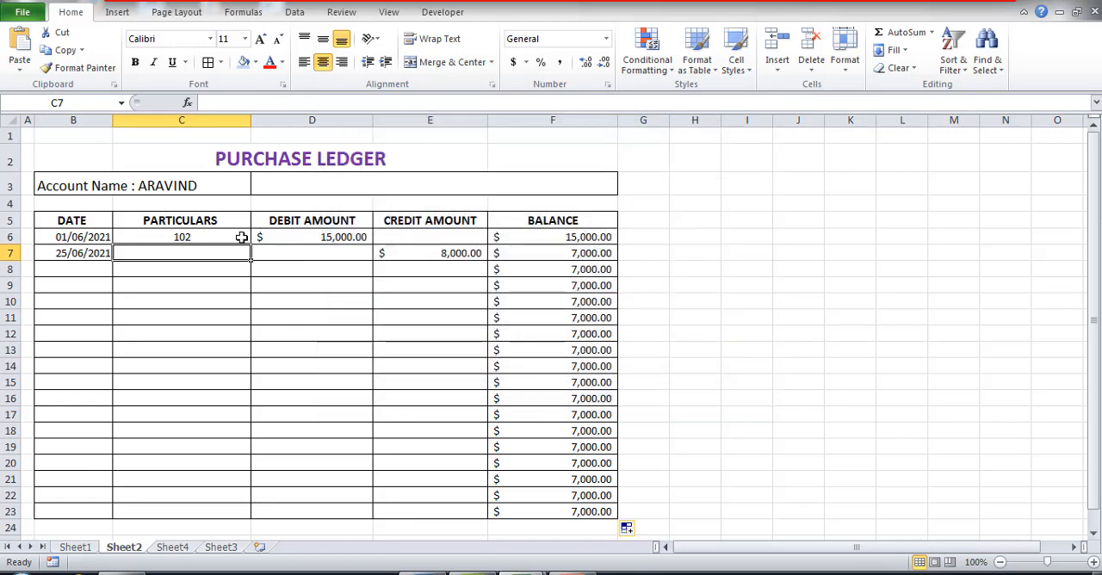
type("PAY")
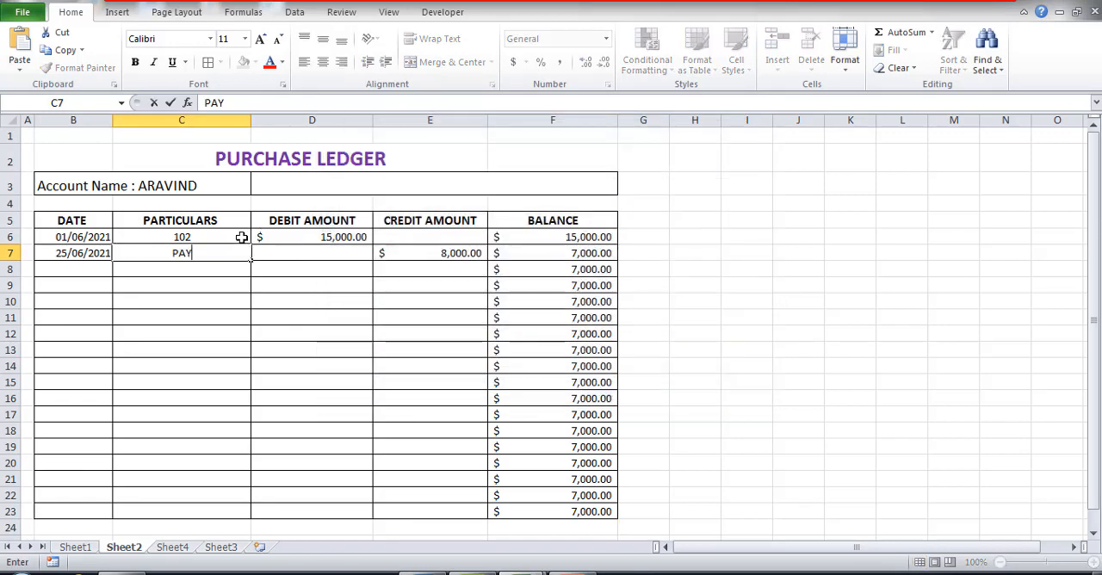
type("MENT")
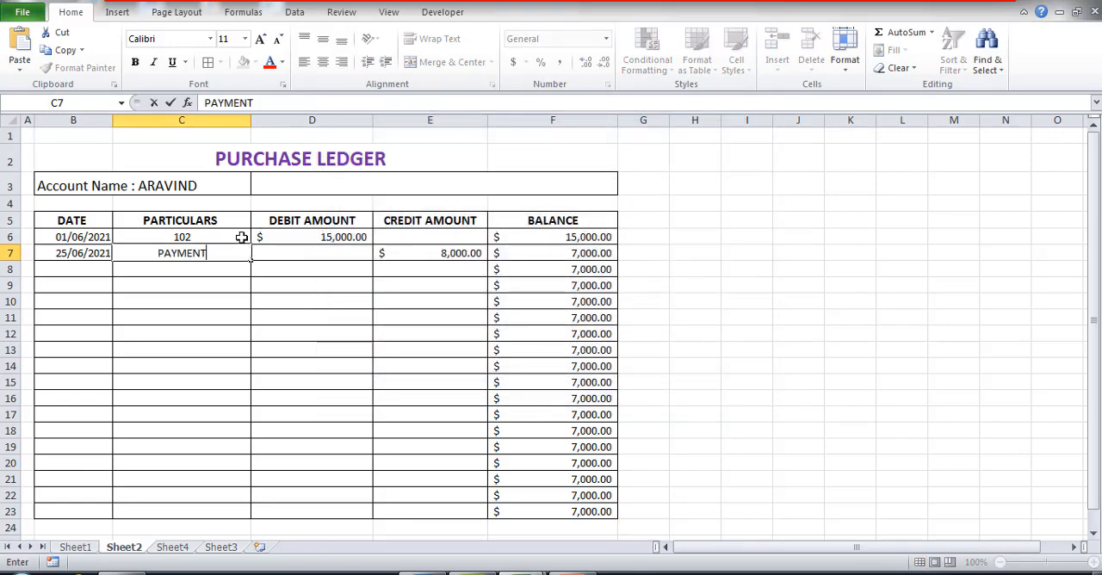
Step: Add a third ledger entry in row 8 with particulars 501, date 28/6 and a debit amount of 5000
left_click(218, 276)
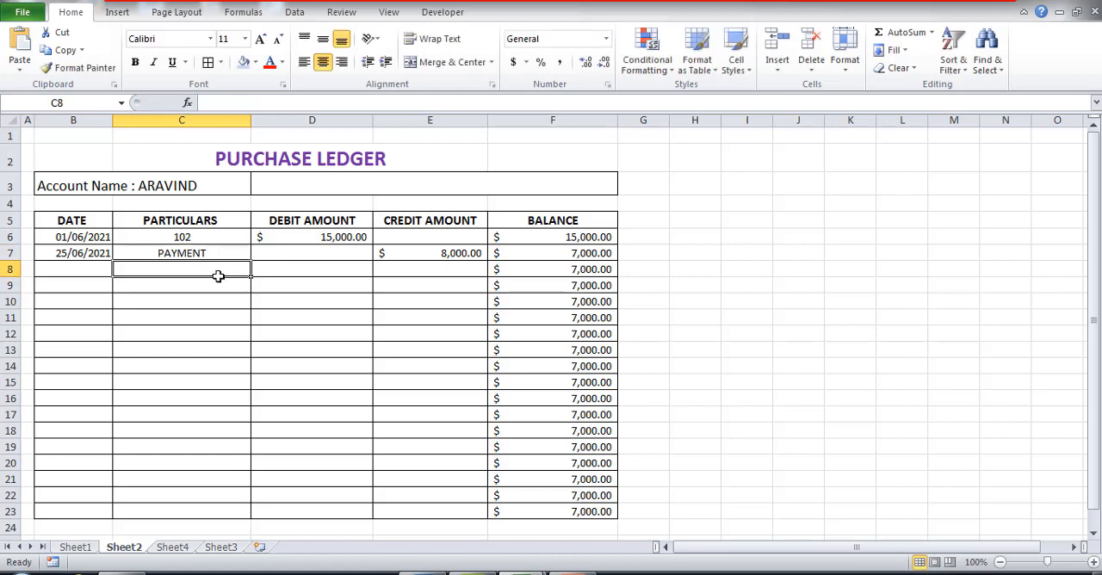
type("501")
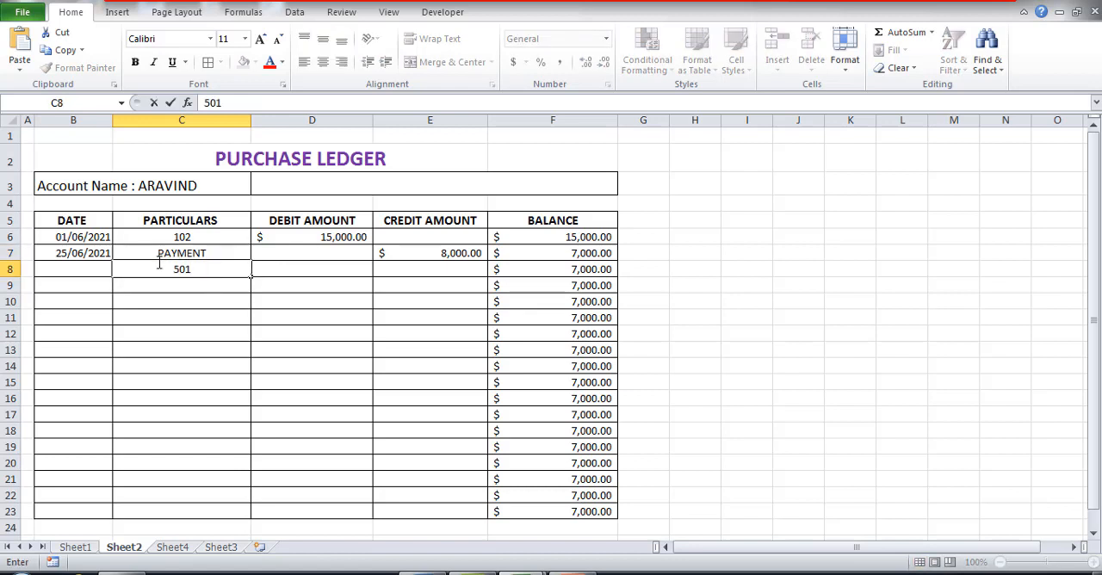
left_click(86, 273)
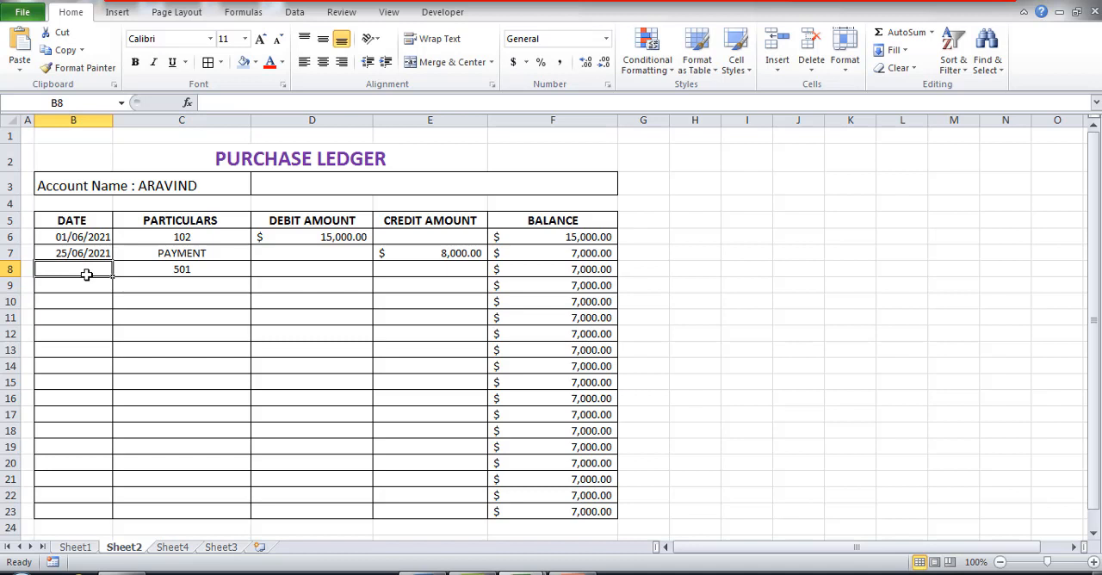
type("2")
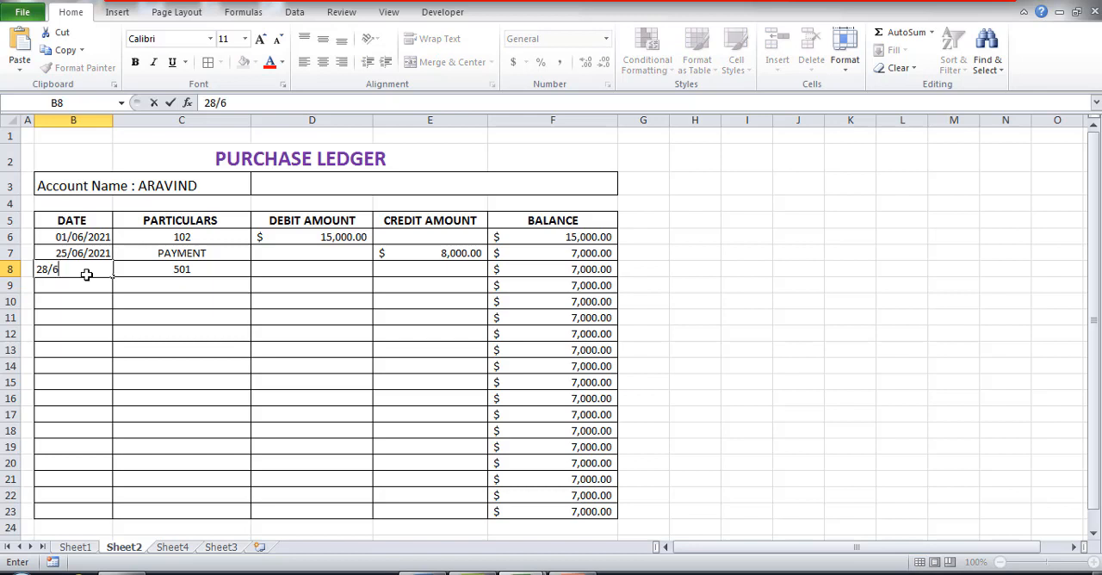
type("8/6")
key("Return")
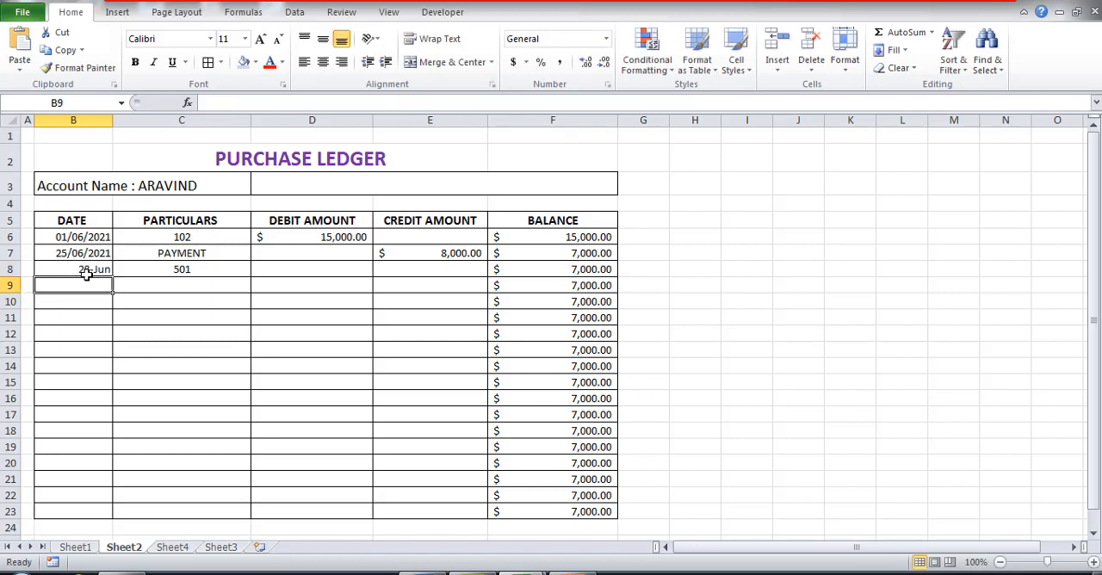
left_click(306, 270)
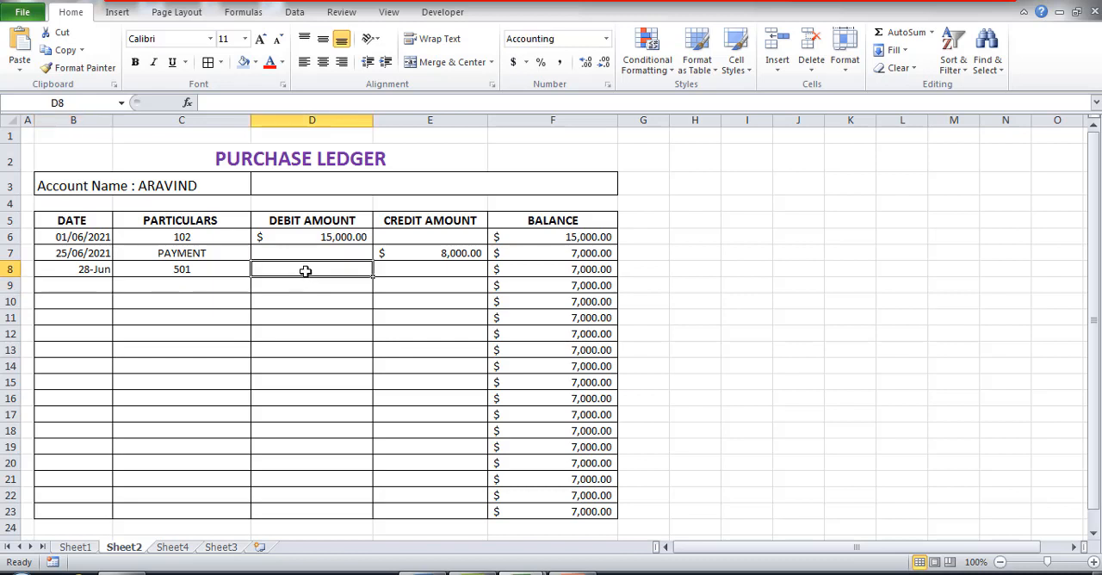
type("500")
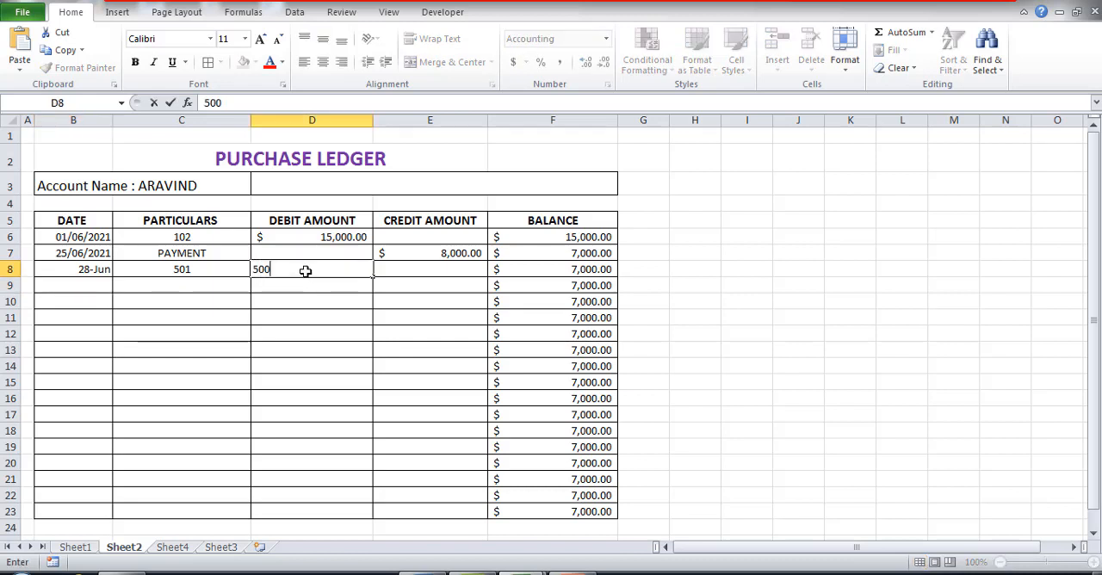
type("0")
key("Return")
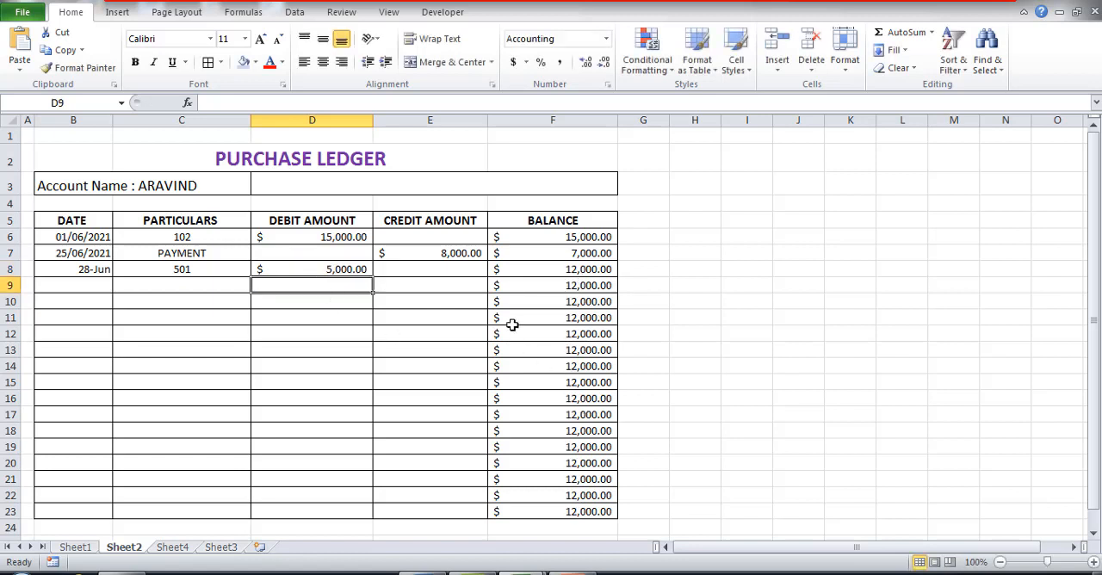
Step: Enter PAYMENT in capitals as the fourth entry's particulars in C9
left_click(205, 285)
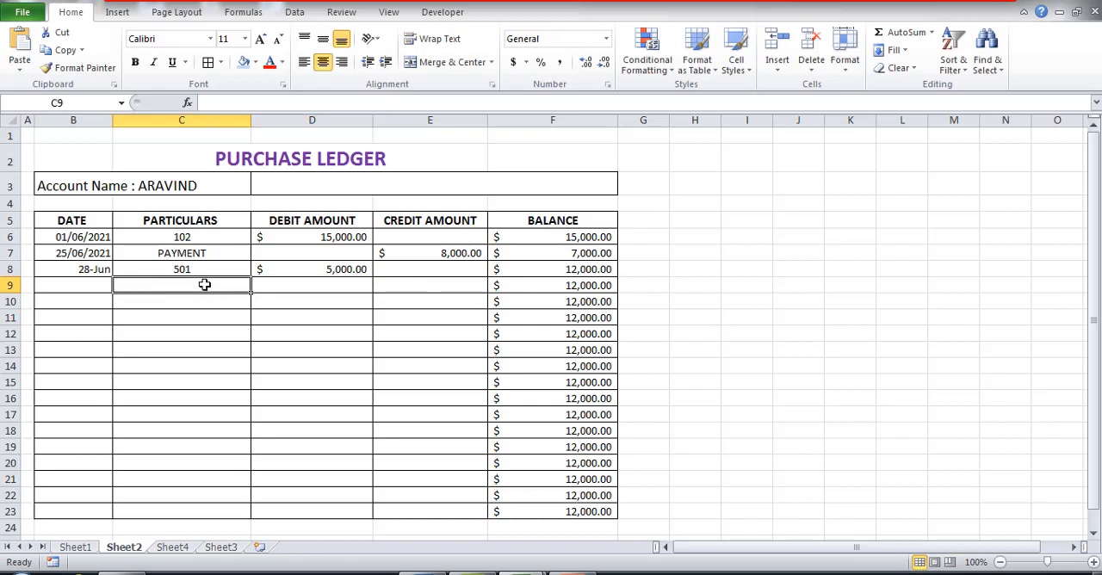
type("p")
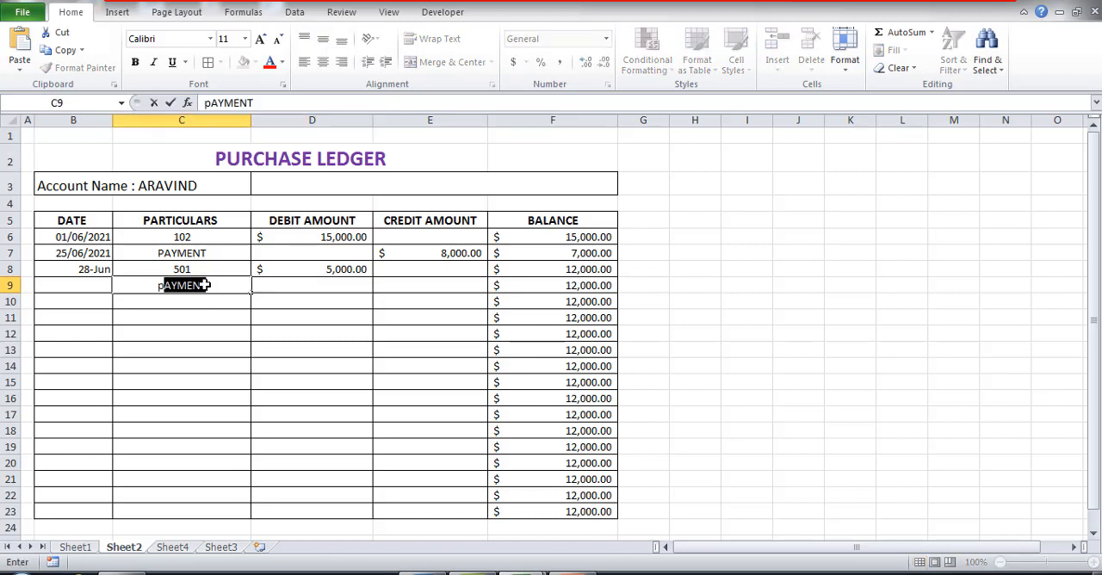
key("Delete")
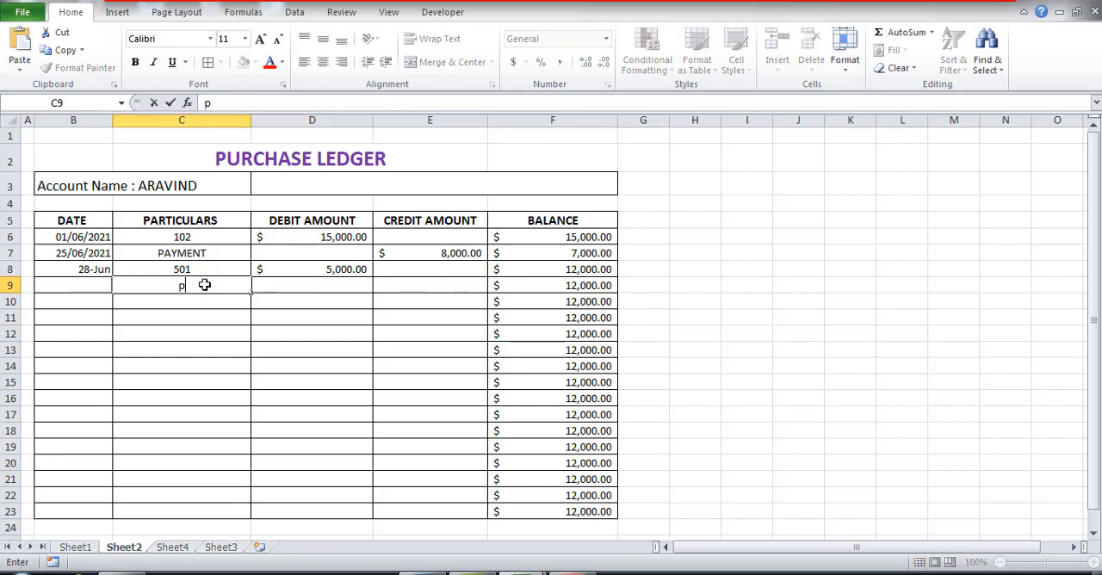
key("BackSpace")
type("PAYMENT")
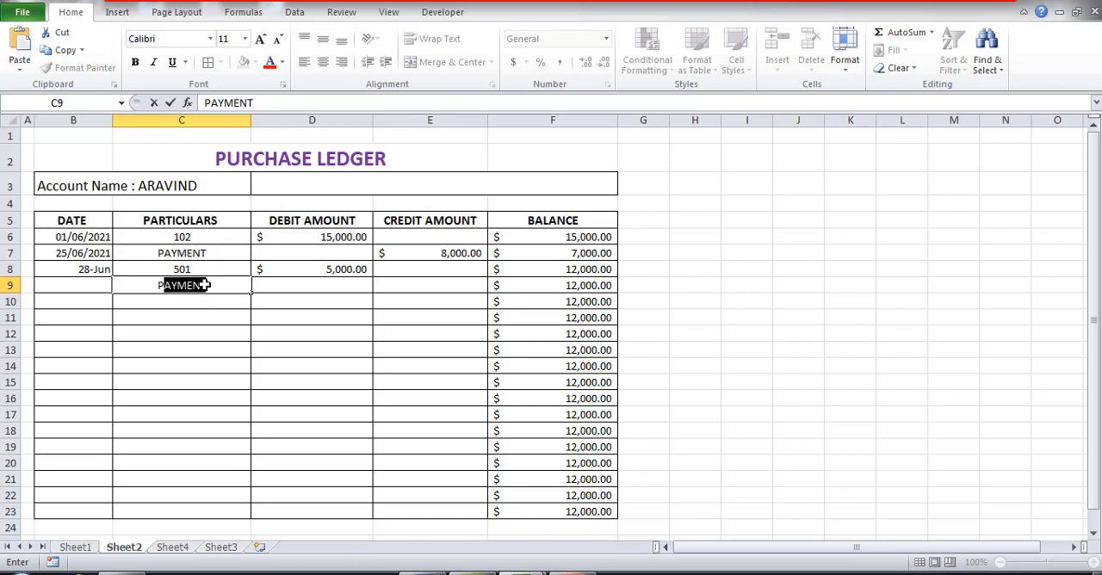
key("Return")
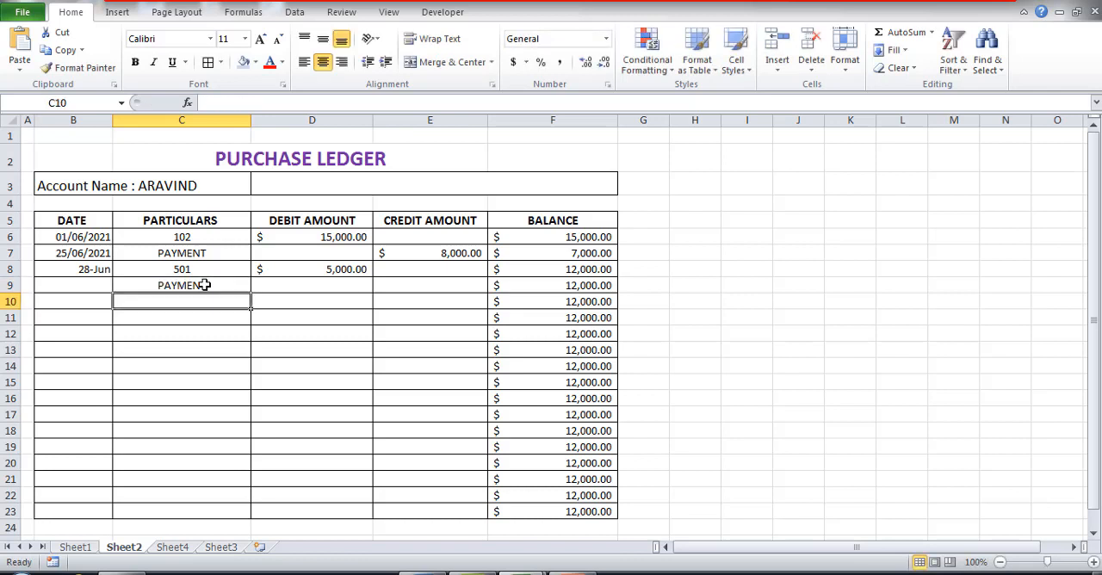
Step: Enter credit amounts of 10000 in E9 and 2000 in E10
left_click(444, 284)
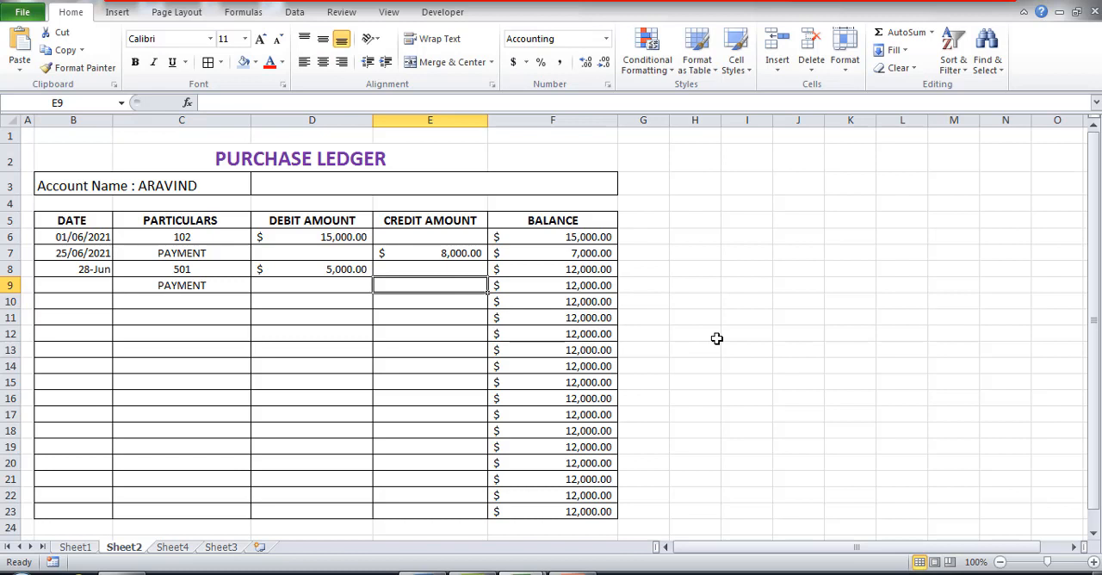
type("10000")
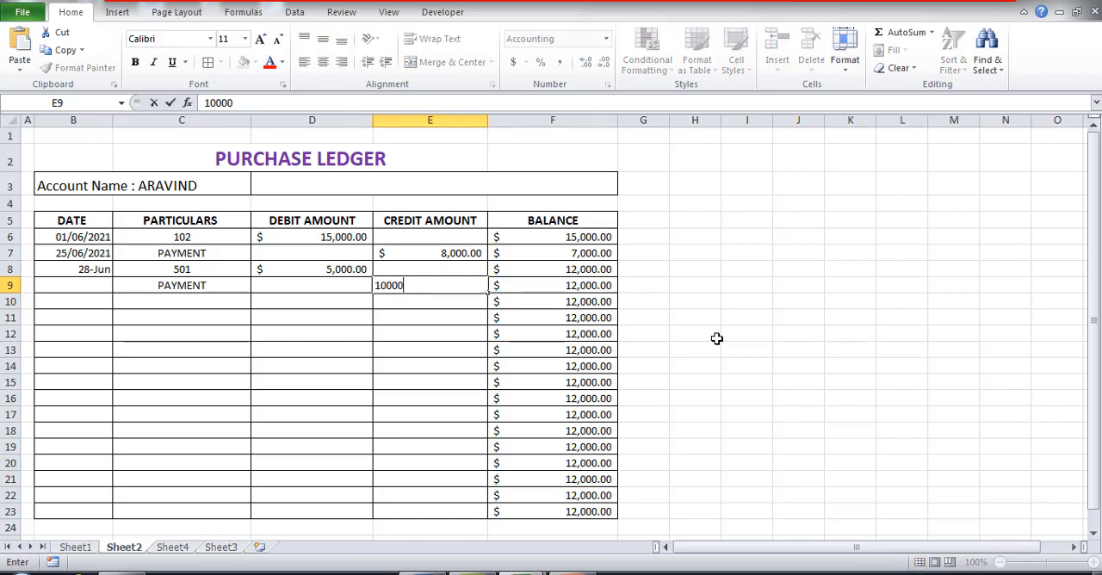
key("Return")
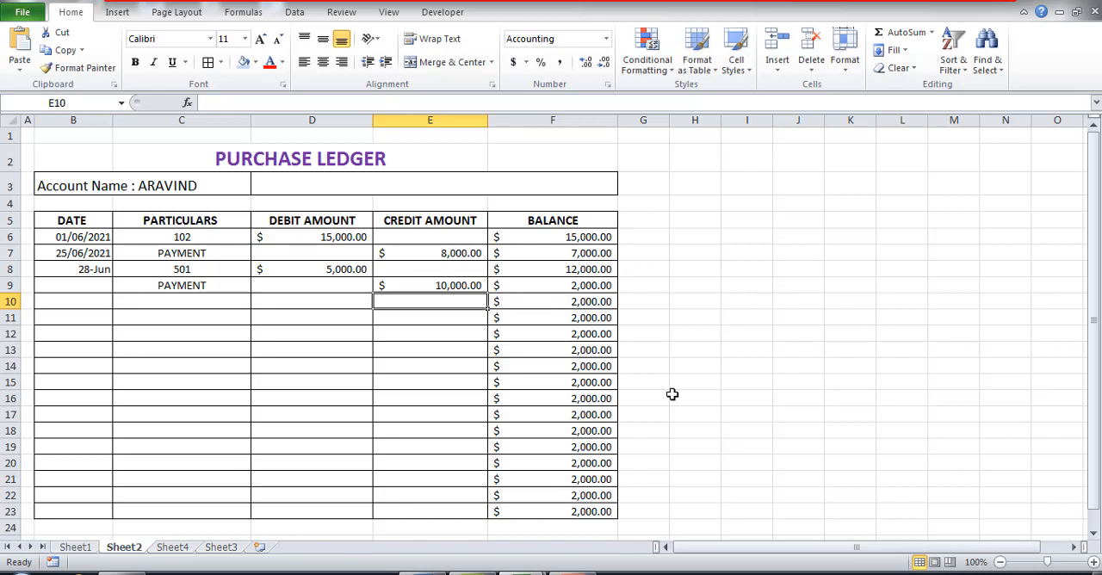
type("2000")
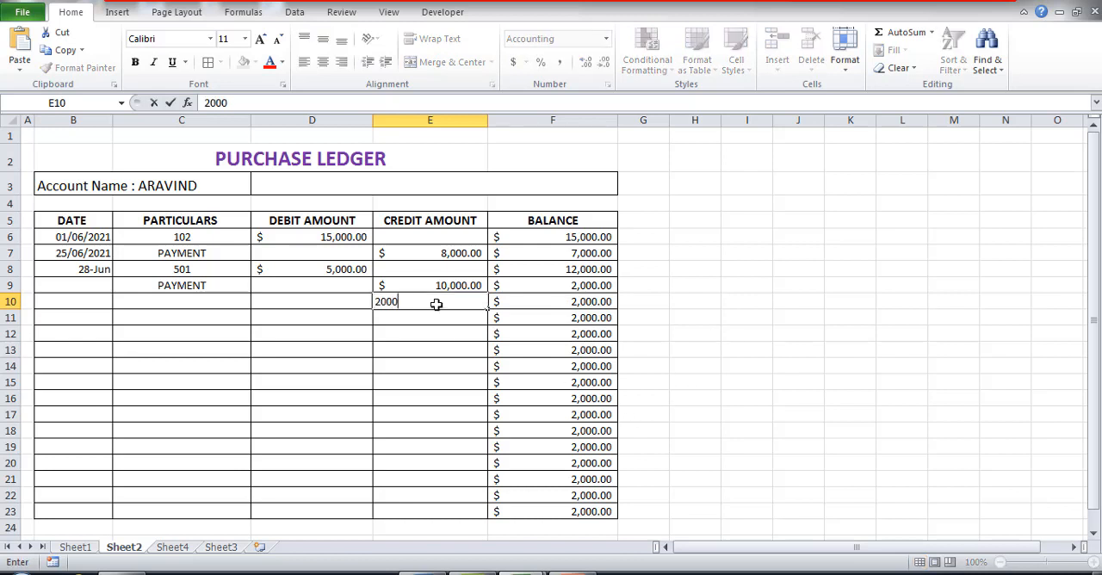
key("Return")
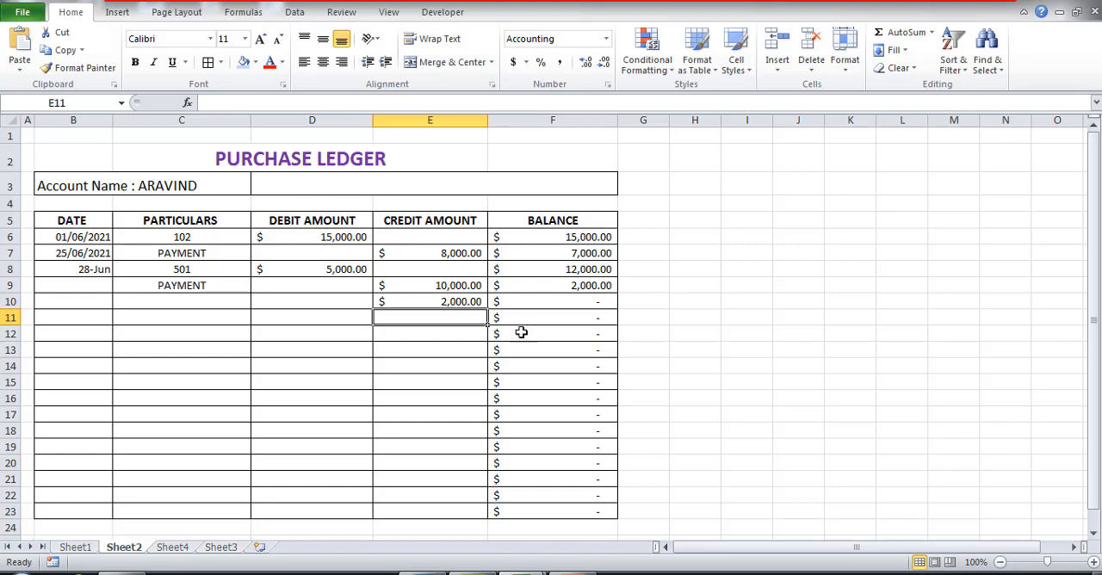
left_click(745, 112)
left_click(830, 395)
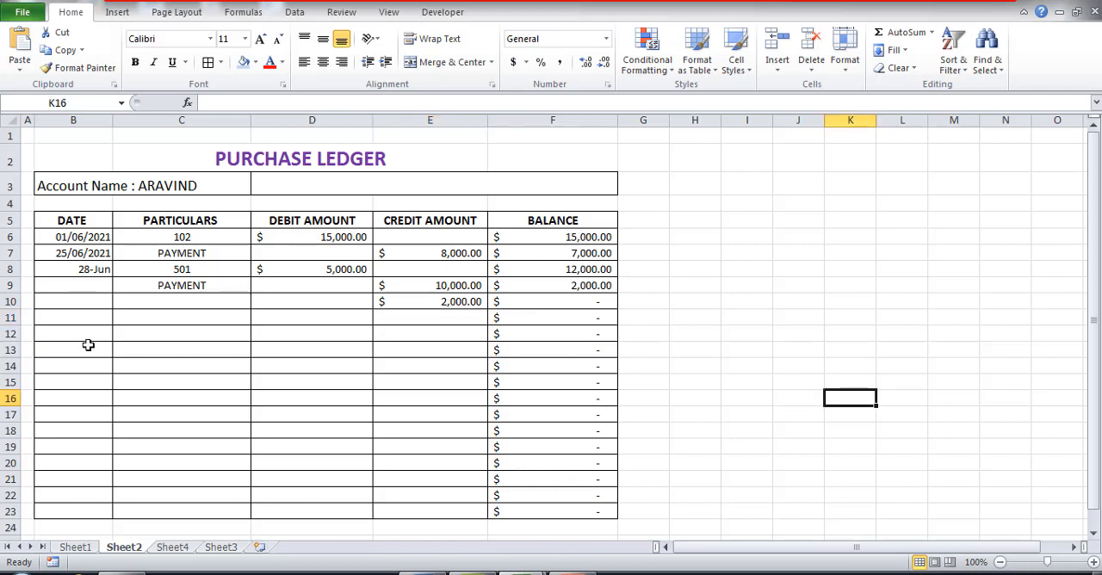
left_click_drag(55, 242, 420, 253)
left_click(821, 264)
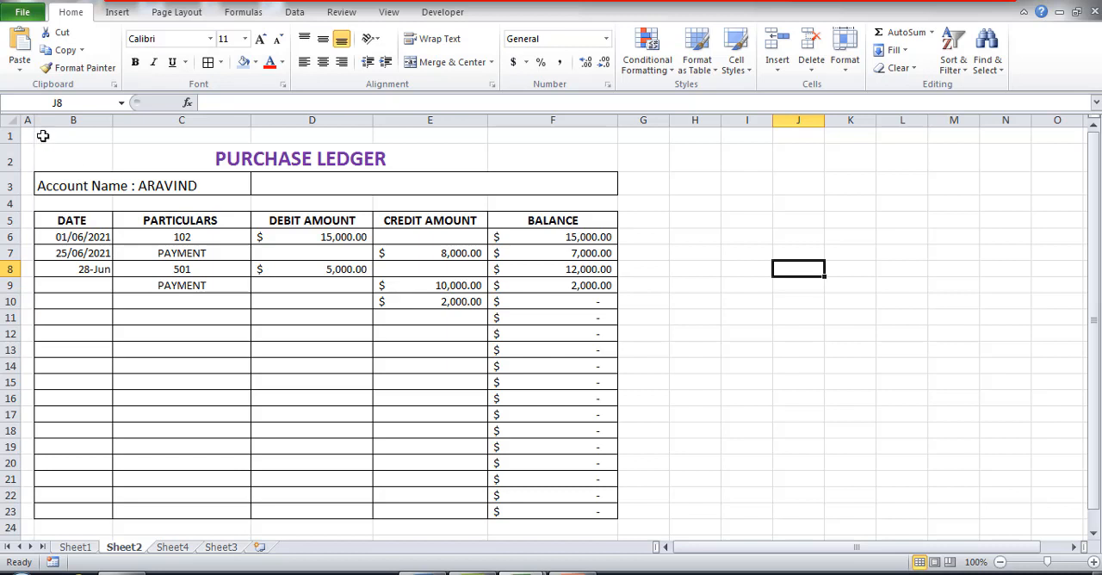
Step: Copy the purchase ledger range B1:F24 from Sheet2 and paste it into Sheet4 starting at A1
left_click_drag(41, 136, 540, 525)
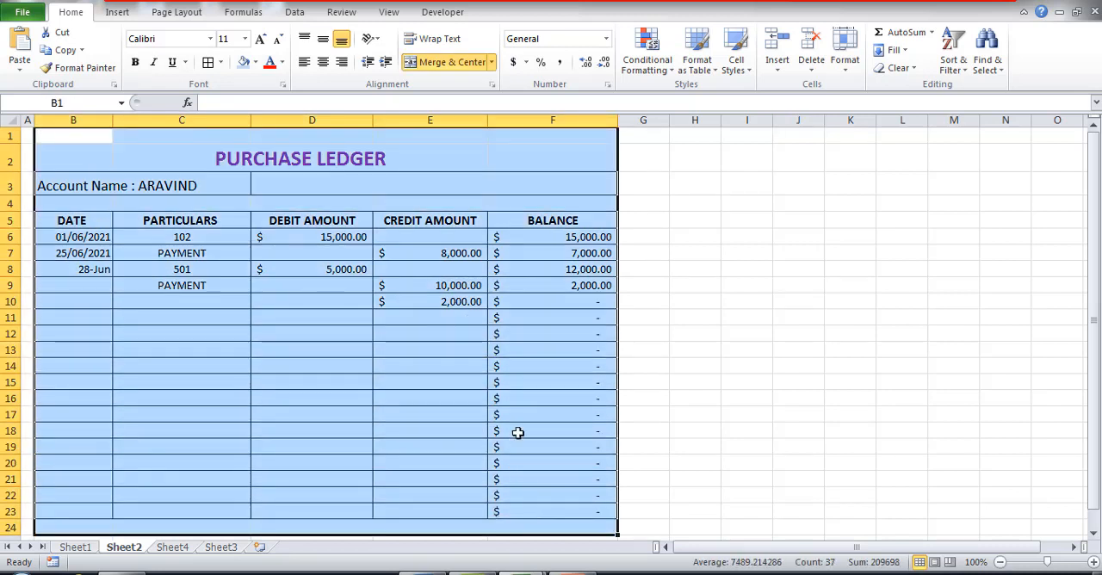
right_click(458, 162)
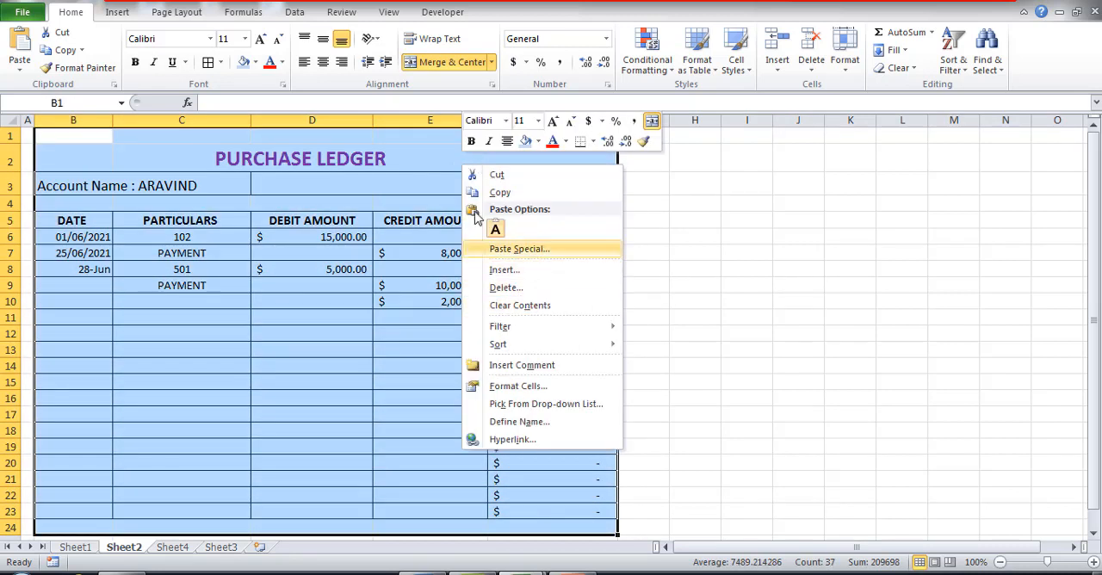
left_click(498, 193)
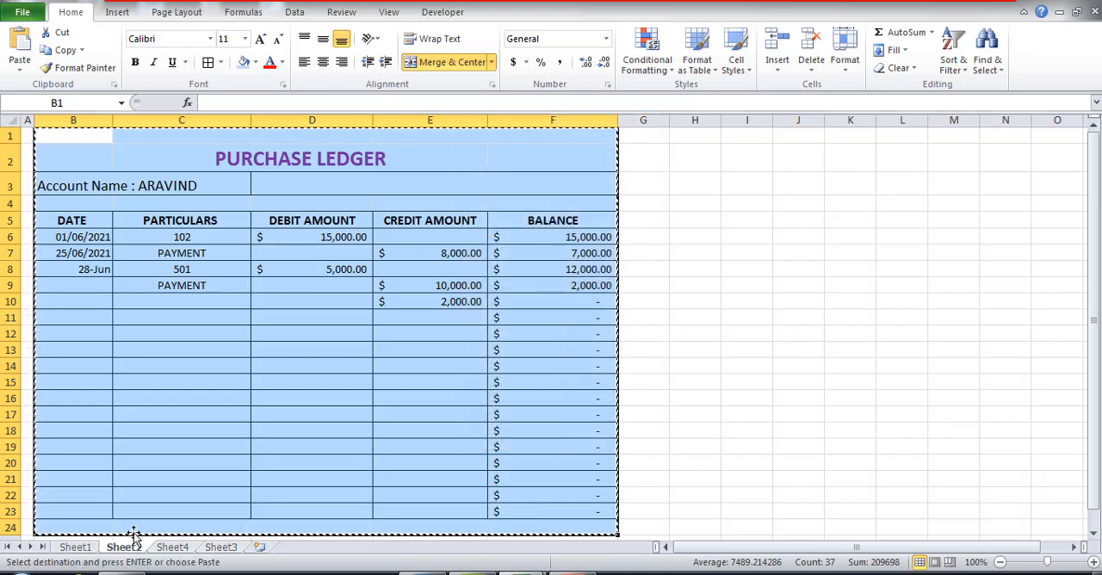
left_click(172, 548)
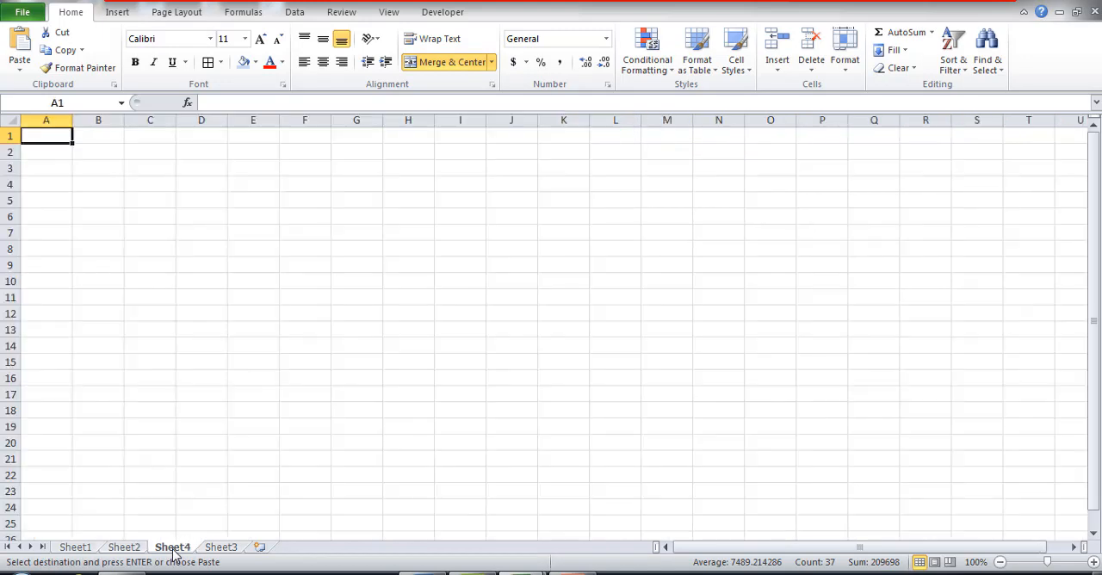
right_click(50, 134)
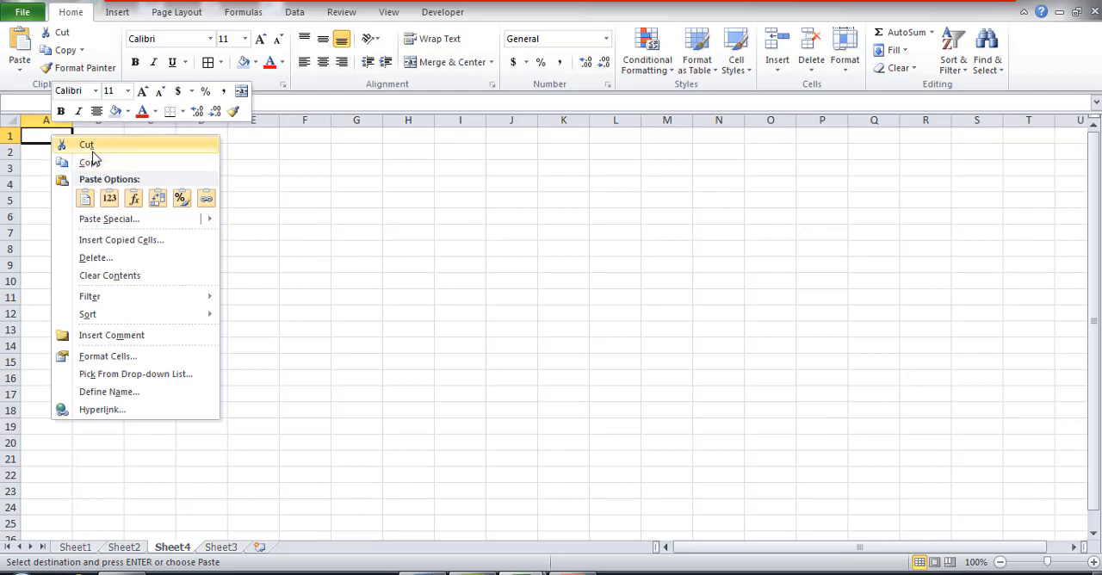
left_click(85, 198)
Step: Widen columns A to E of the pasted ledger on Sheet4 and clear the copied entries in A6:D13
left_click_drag(279, 119, 322, 119)
left_click_drag(227, 115, 262, 119)
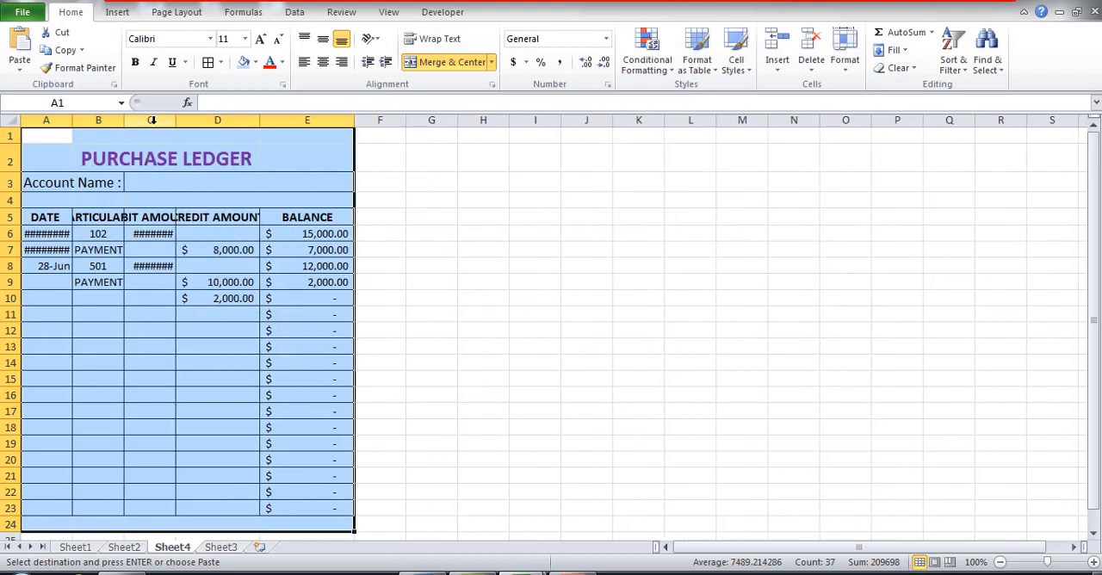
left_click_drag(176, 119, 211, 126)
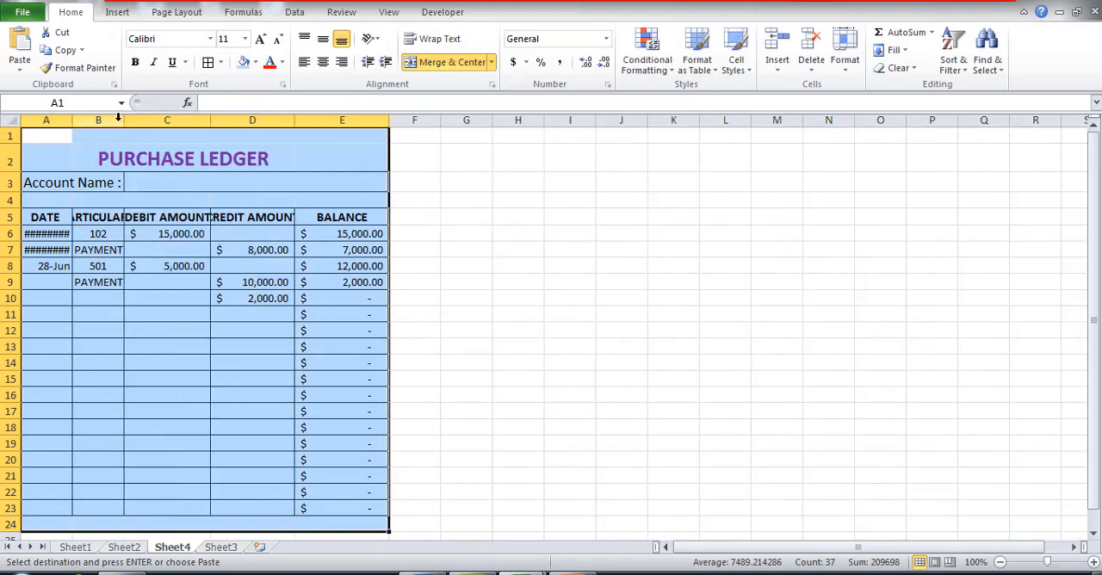
left_click_drag(124, 120, 164, 127)
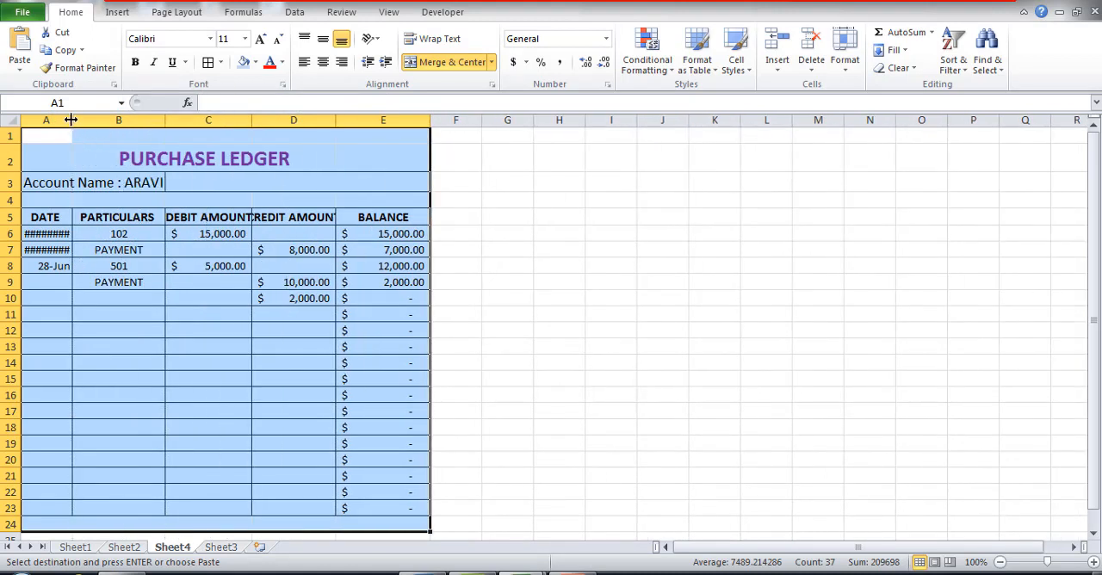
left_click_drag(73, 119, 121, 121)
left_click_drag(215, 119, 237, 119)
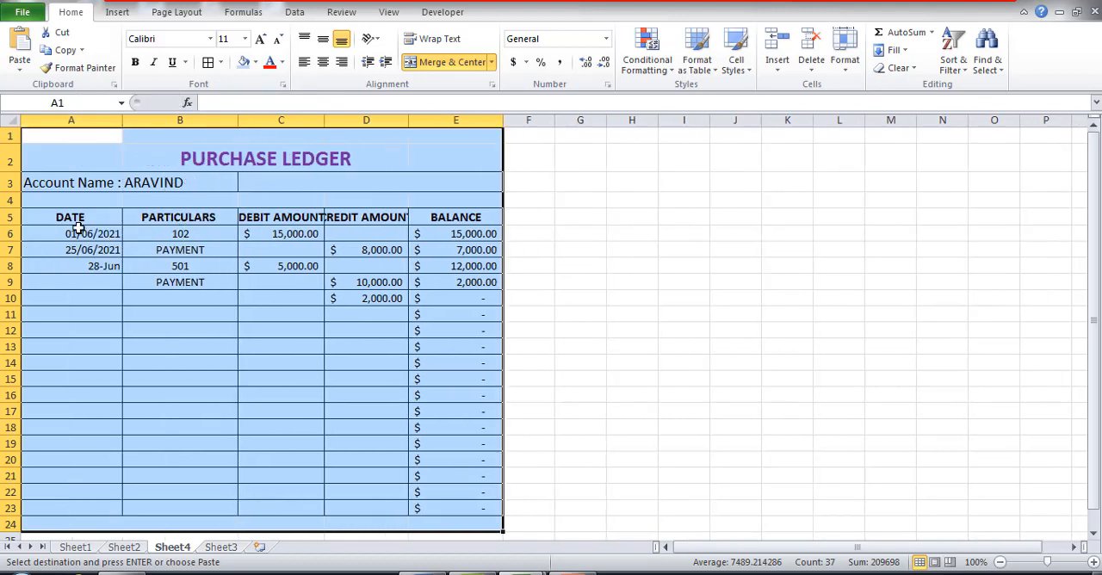
left_click_drag(78, 233, 348, 351)
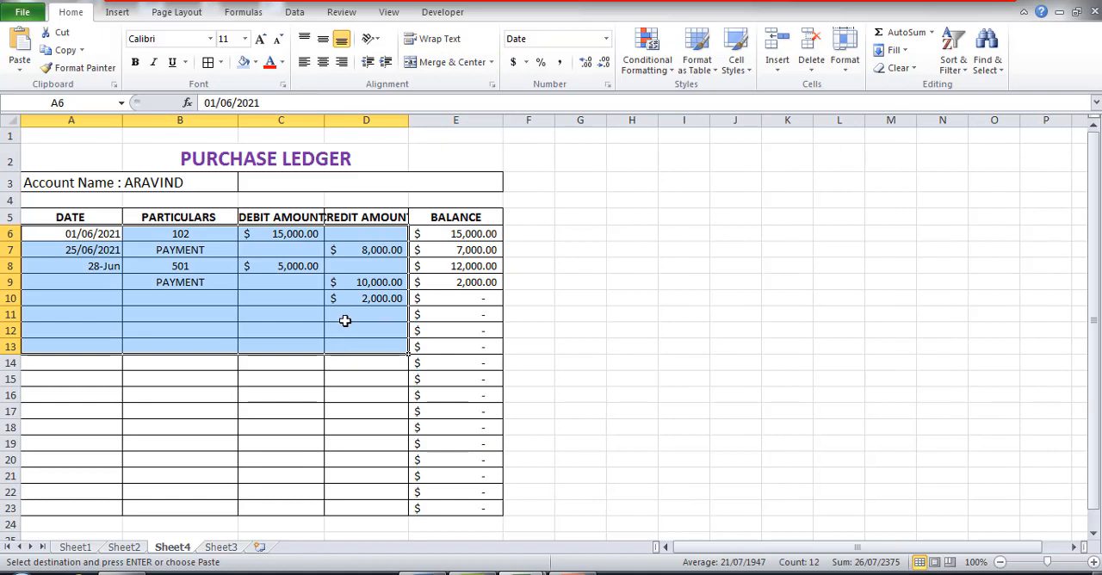
key("Delete")
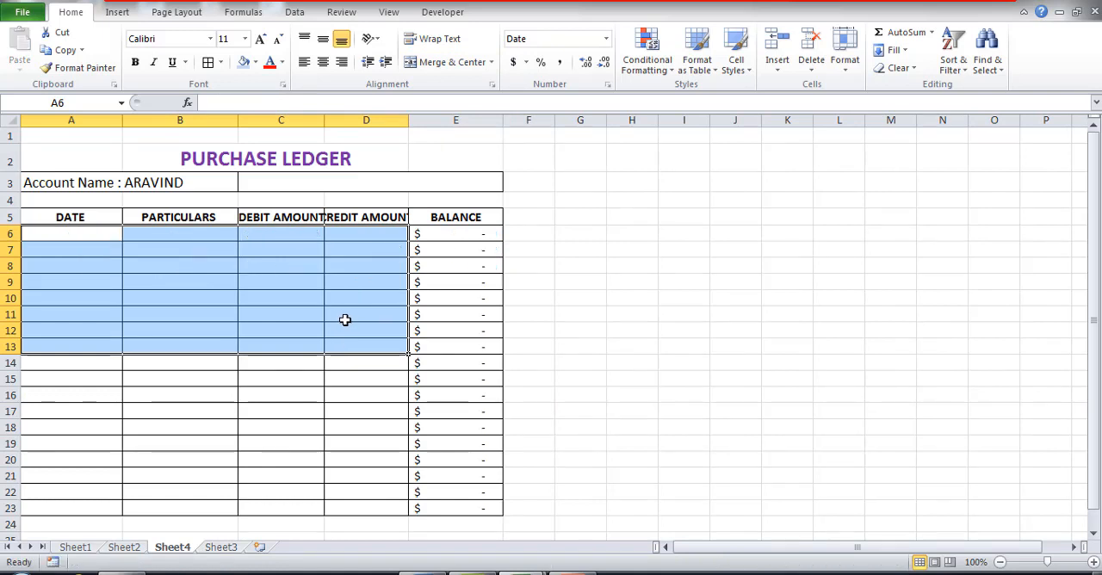
Step: Replace the account name in A3 with the second account holder's name and widen the DEBIT AMOUNT column to fit its heading
left_click(191, 182)
double_click(187, 182)
left_click_drag(188, 182, 124, 182)
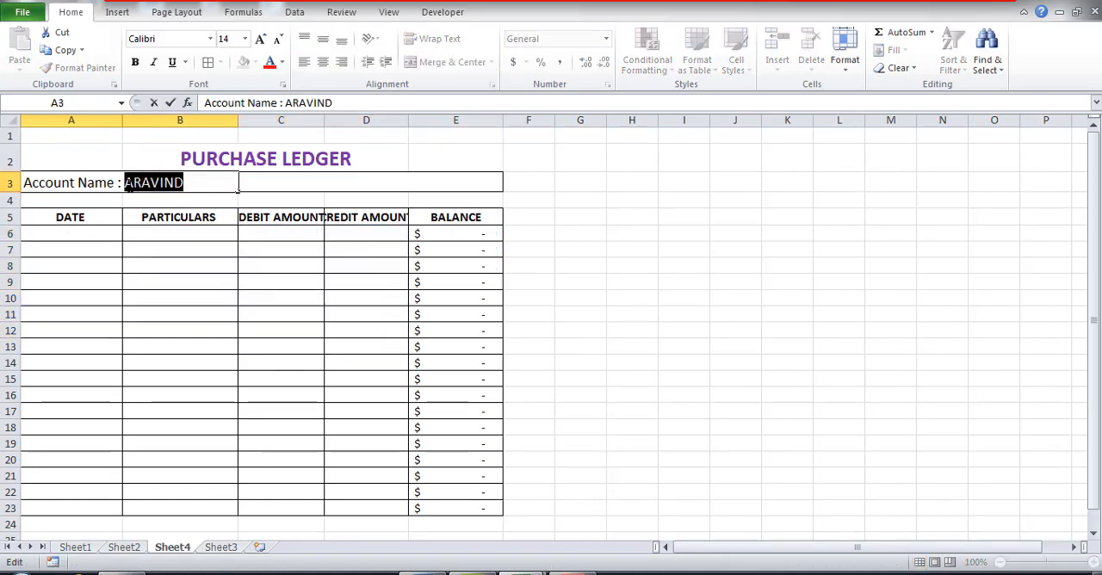
type("ram")
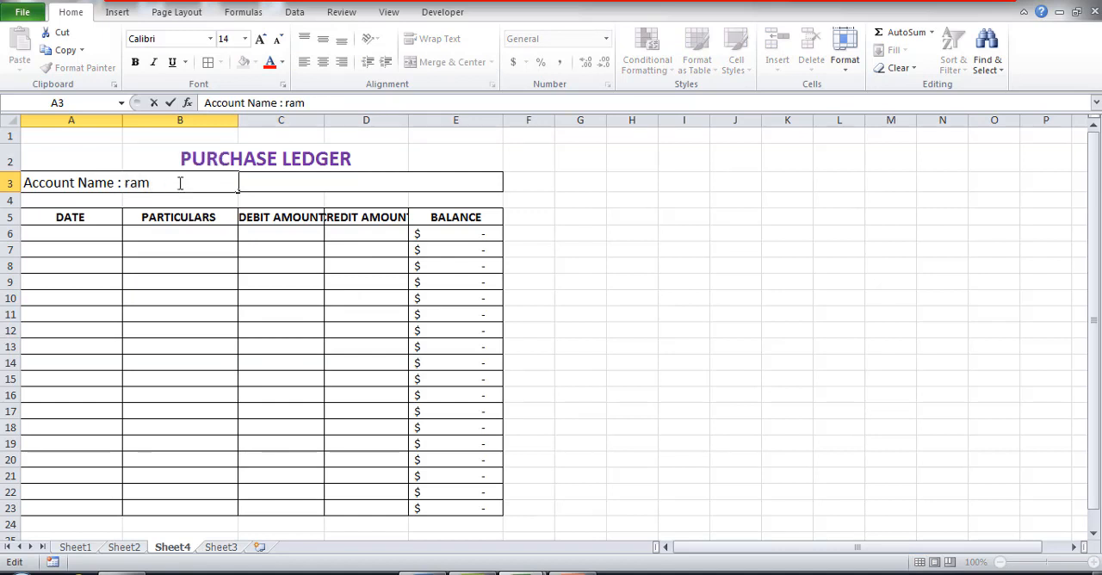
left_click_drag(180, 183, 123, 182)
type("Ram")
left_click(601, 277)
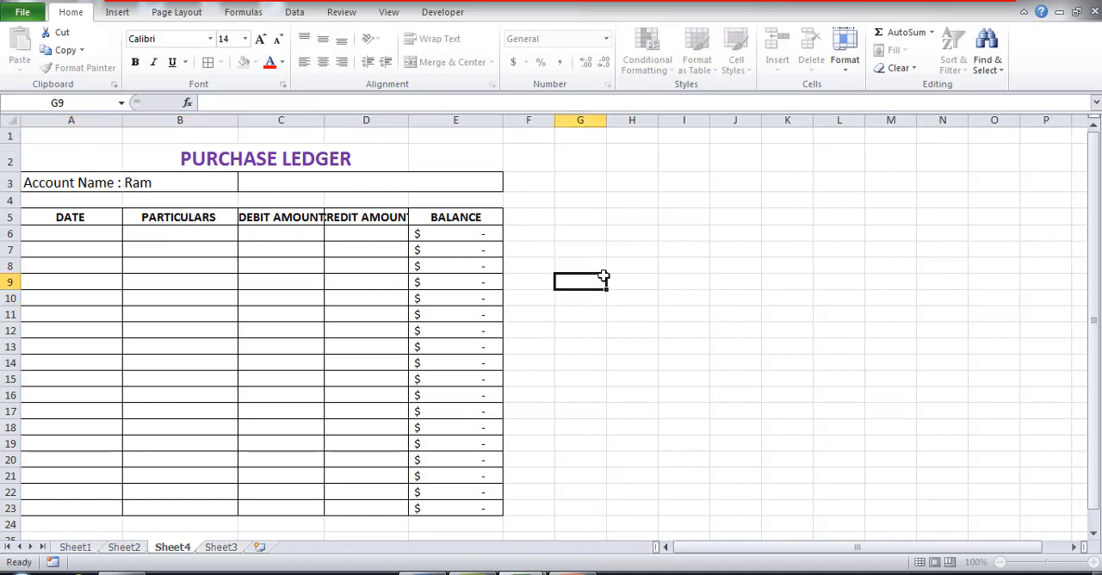
left_click_drag(324, 121, 347, 125)
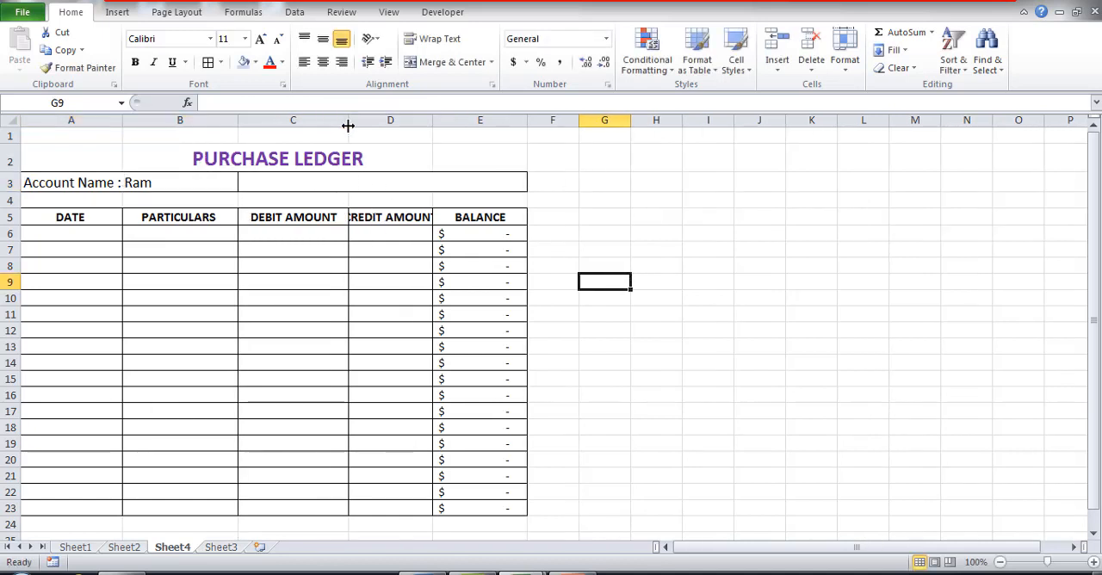
left_click(640, 351)
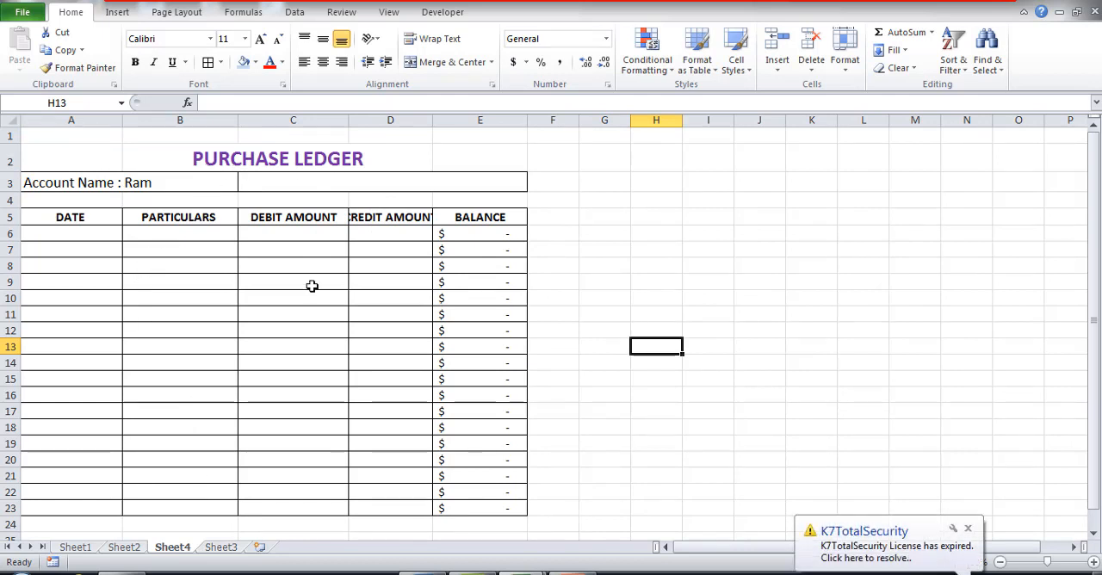
Step: Enter the first account holder's name in capitals under ACCOUNT NAME in B5 of the INDEX table on Sheet3
left_click(236, 548)
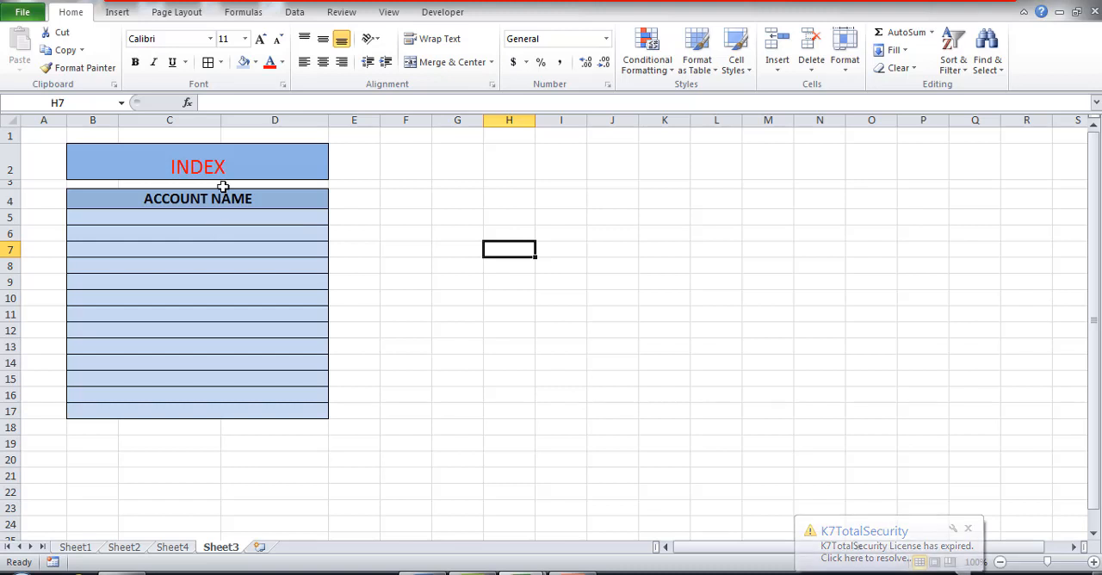
left_click(196, 215)
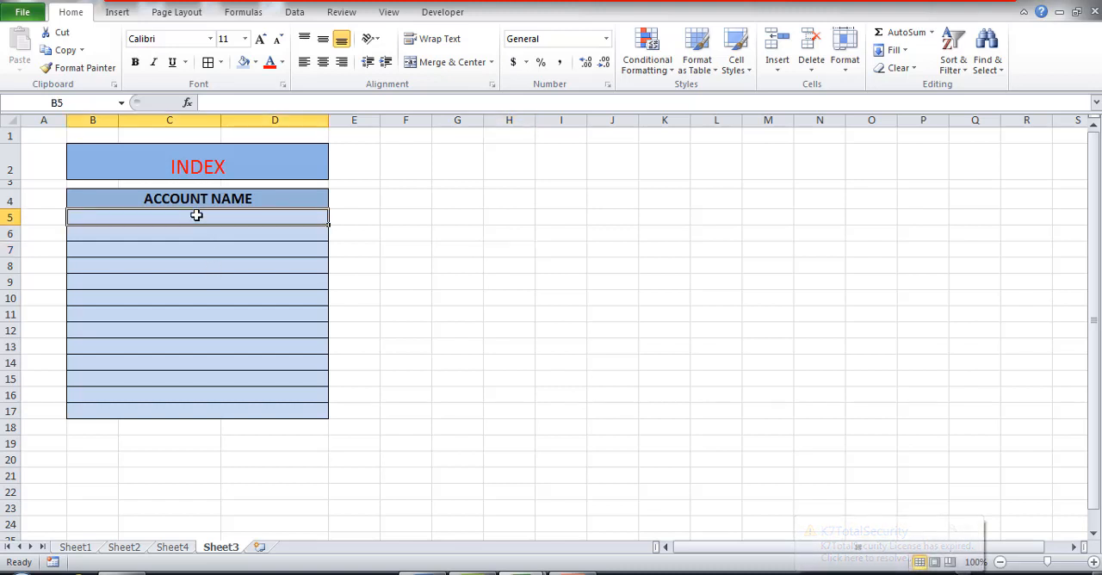
type("aravind")
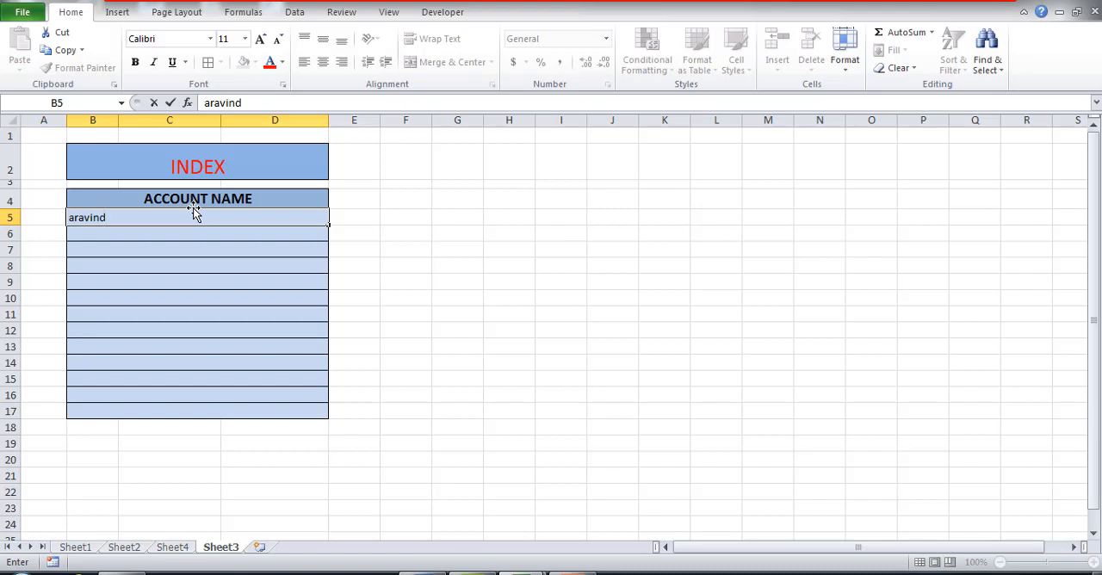
left_click_drag(123, 218, 52, 216)
type("A")
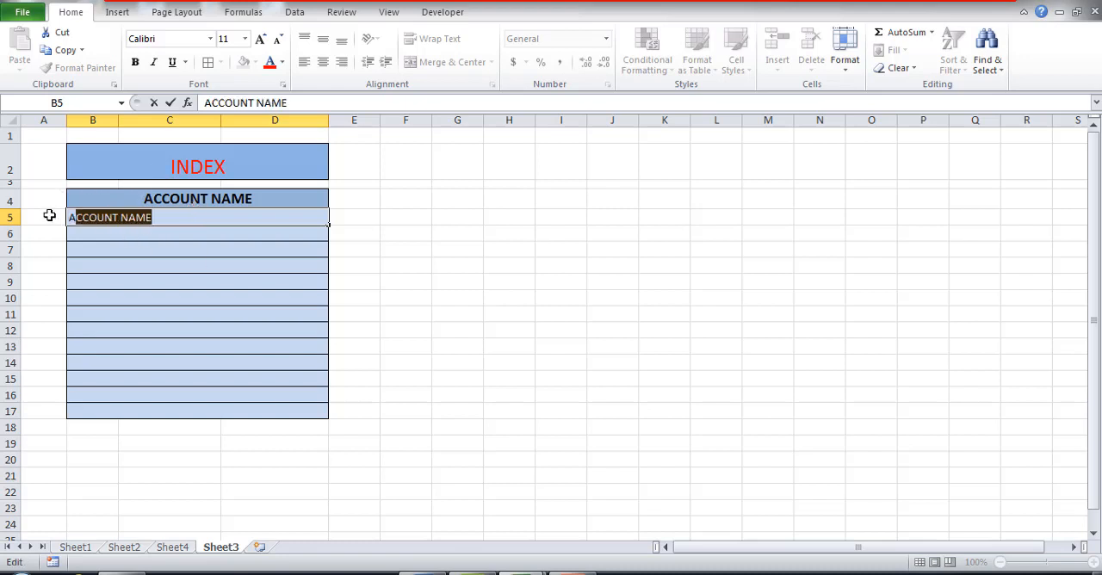
type("RAVIND")
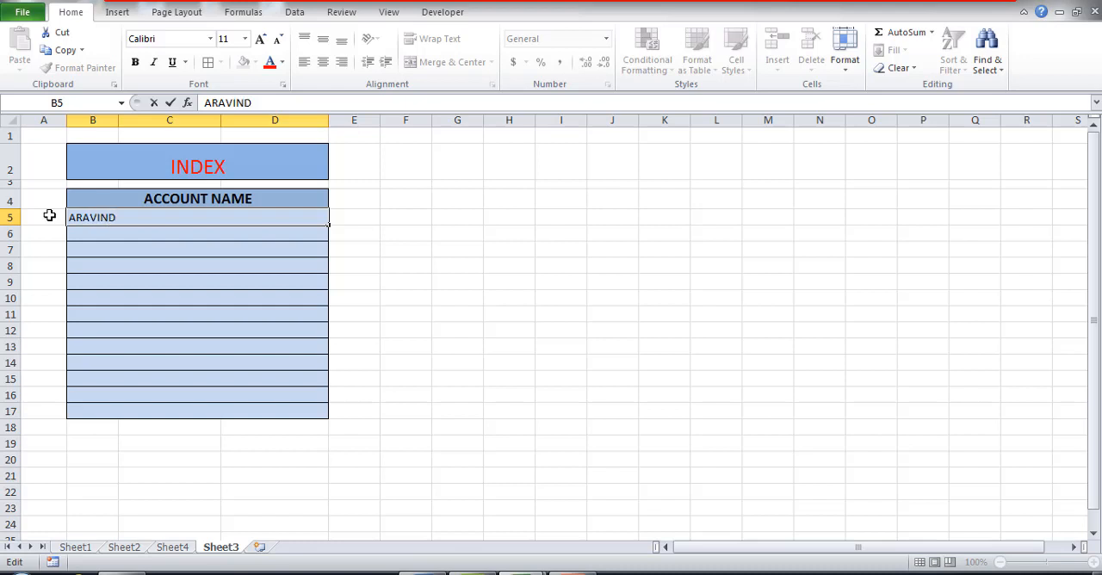
left_click(305, 253)
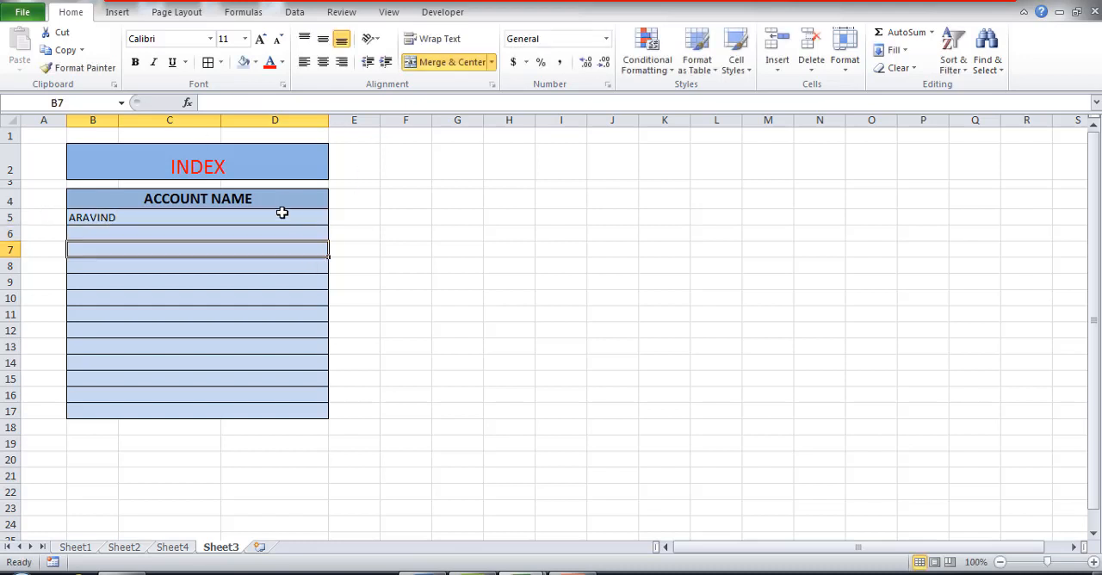
Step: Center the INDEX table's account name rows 5 to 17 and increase their font size to 12
left_click_drag(284, 213, 273, 410)
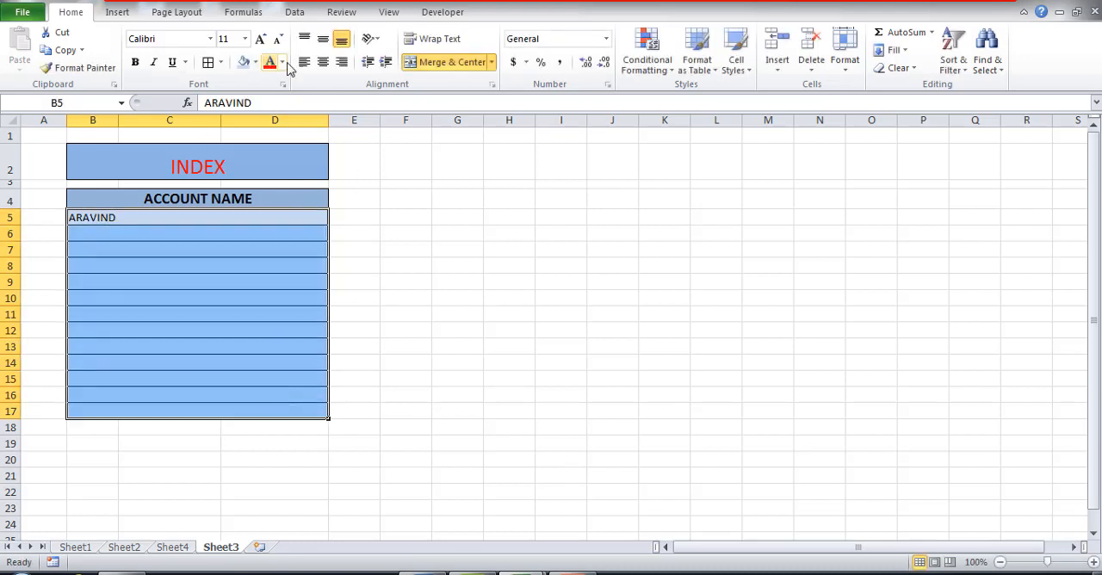
left_click(323, 62)
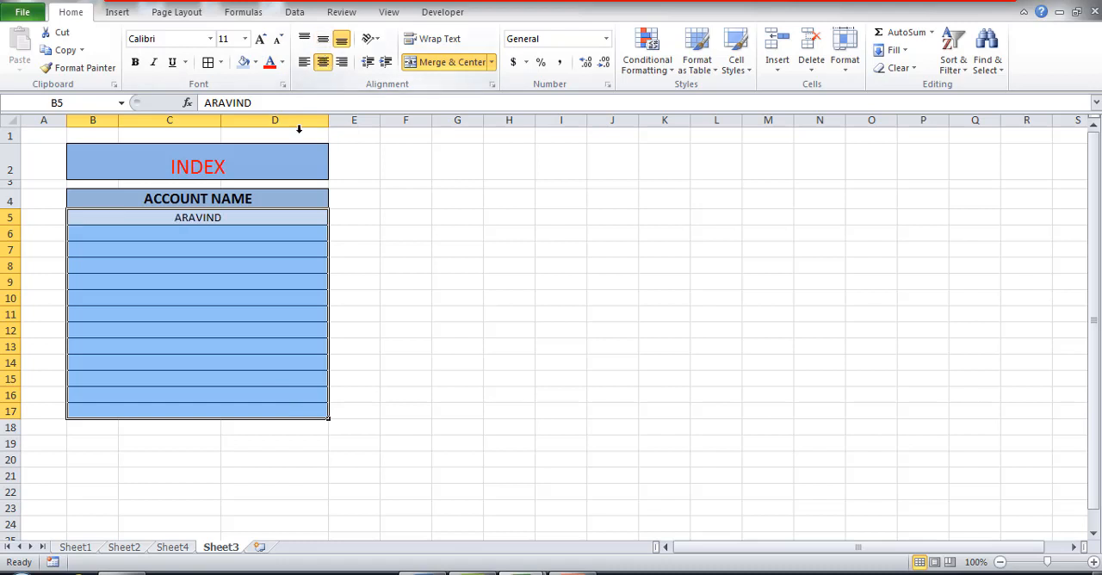
left_click(260, 39)
Step: Enter the second account holder's name in capitals in B6 of the INDEX table
left_click(206, 237)
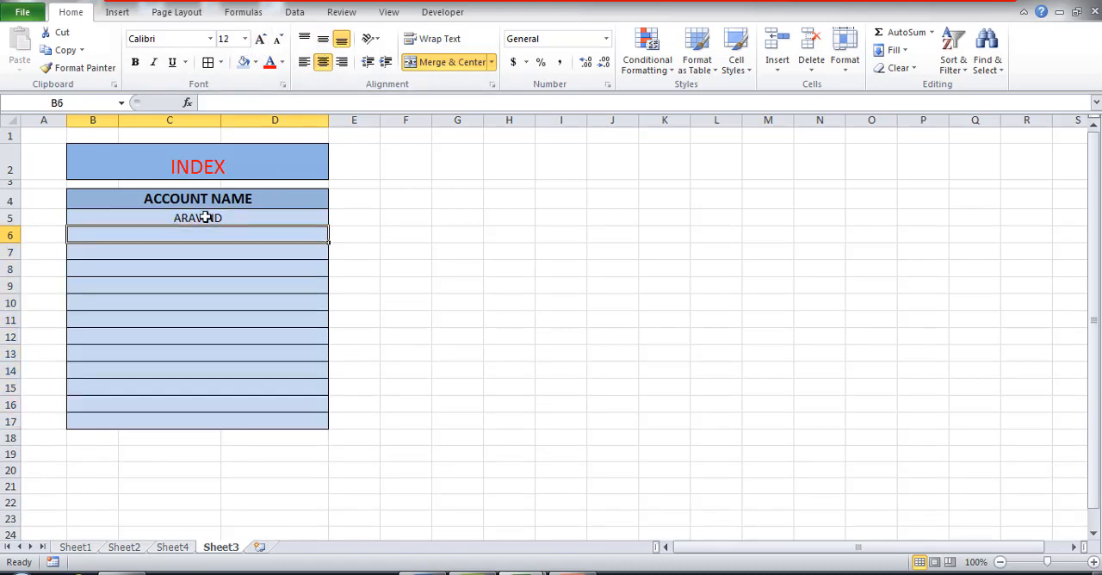
type("RAM")
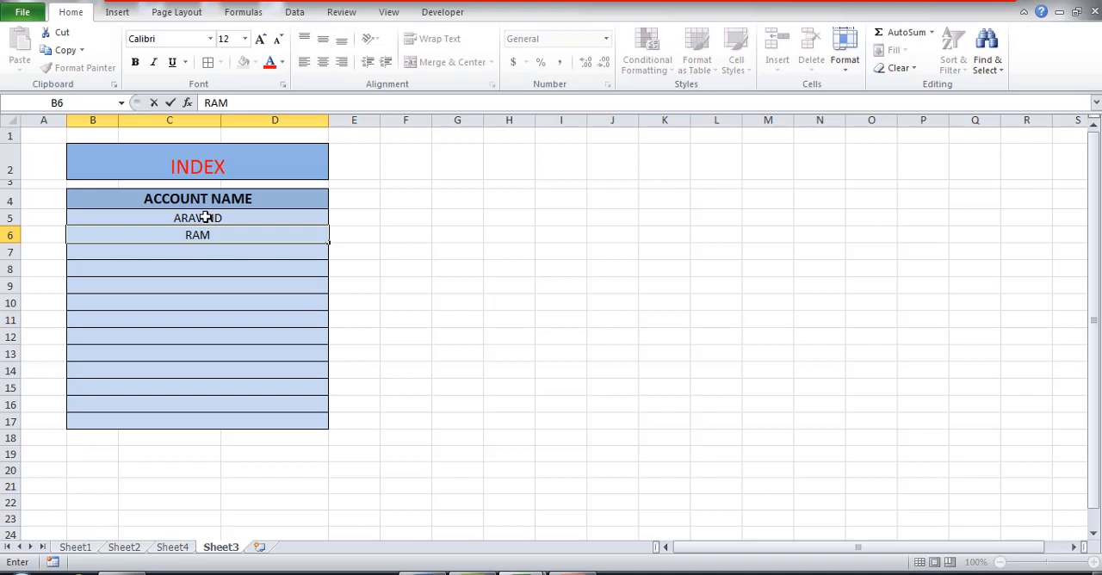
left_click(473, 249)
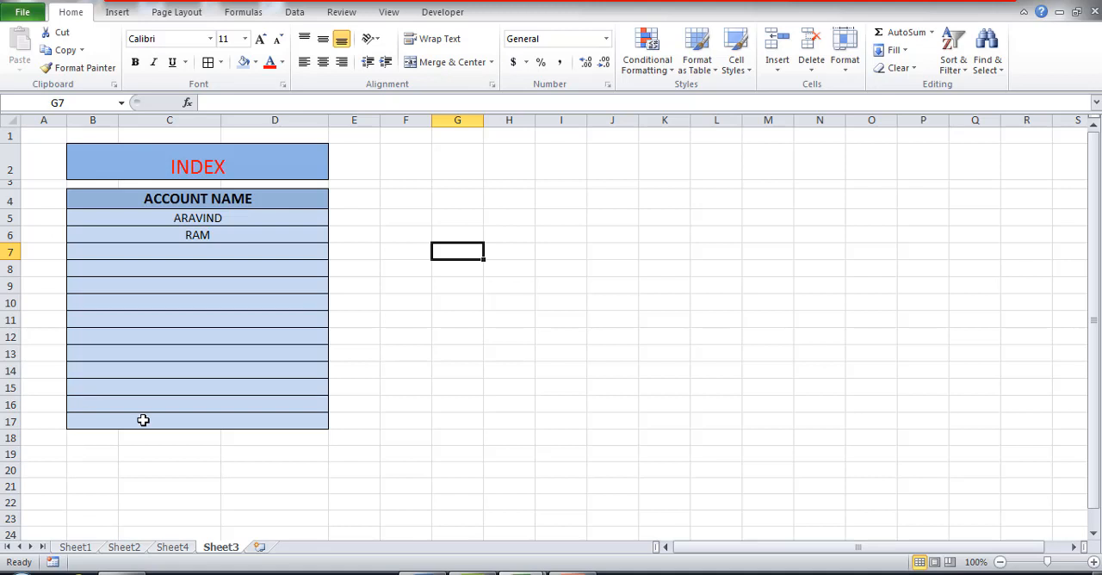
Step: Rename Sheet2 with the first account holder's name in capitals, matching its ledger
left_click(124, 548)
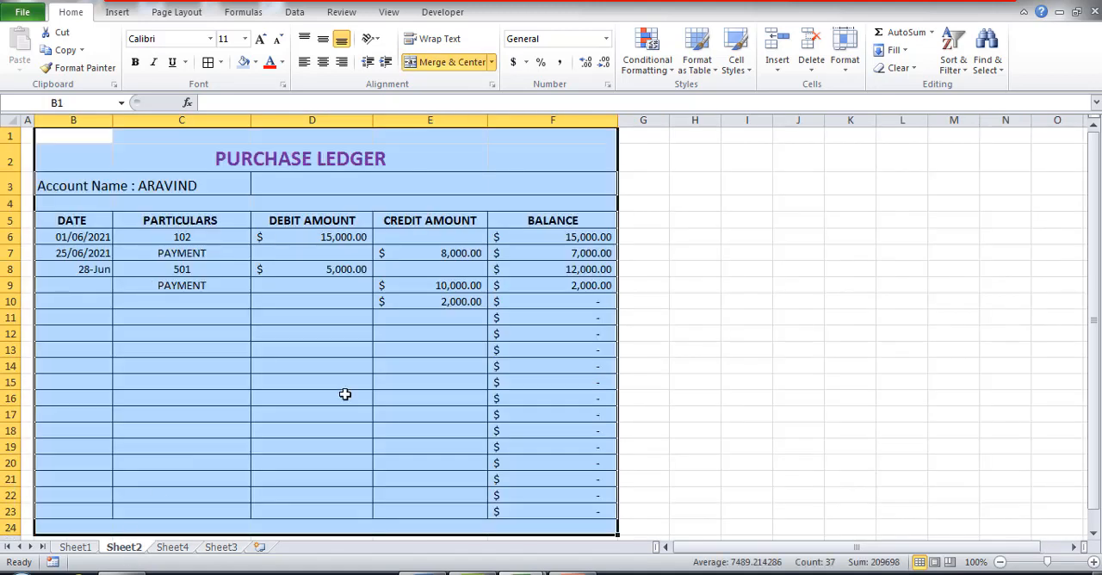
left_click(172, 547)
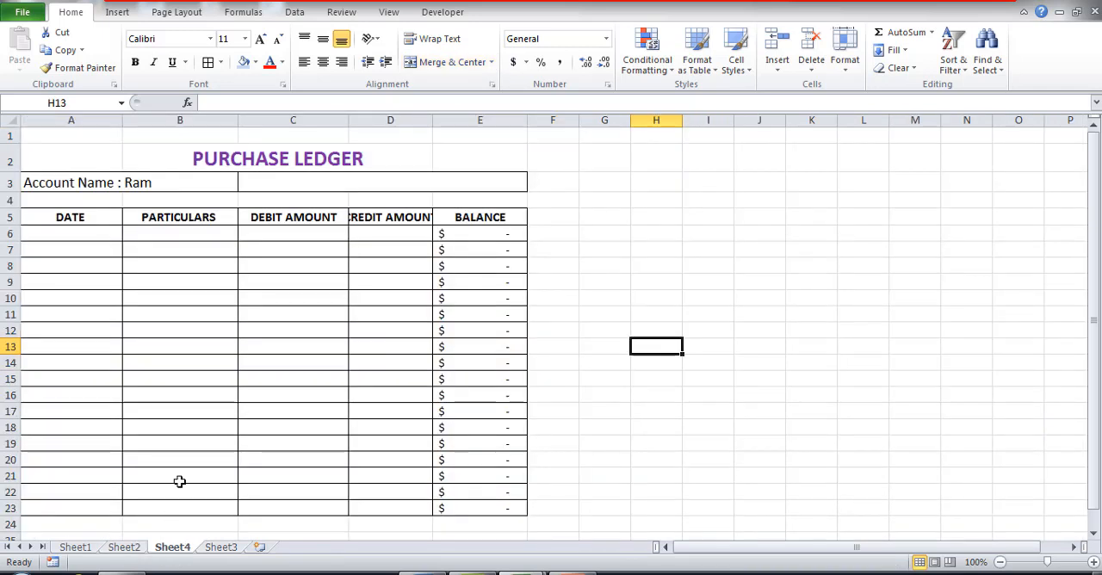
left_click(124, 547)
right_click(125, 548)
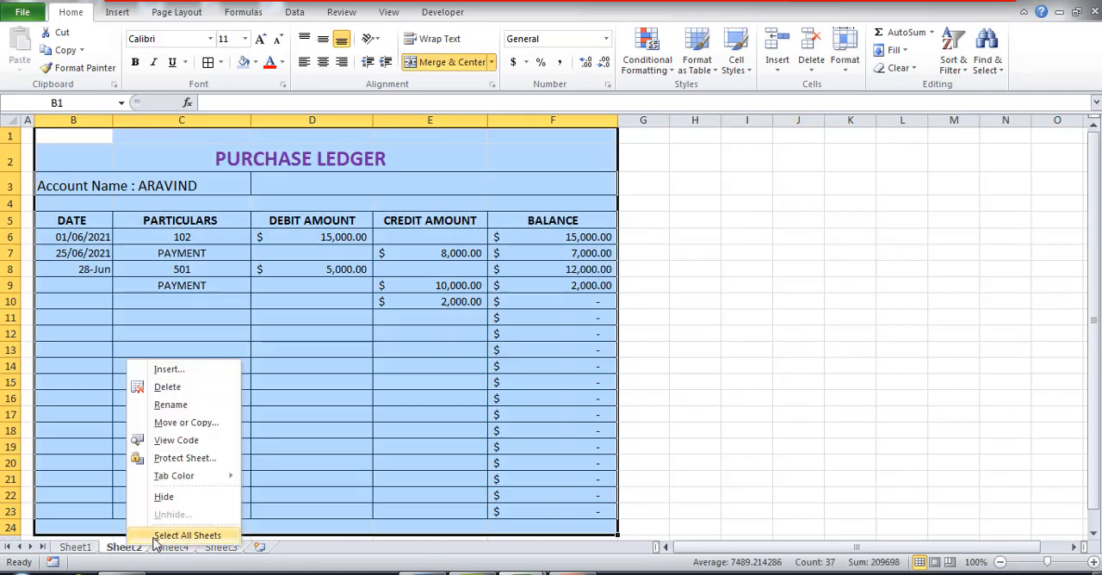
mouse_move(191, 476)
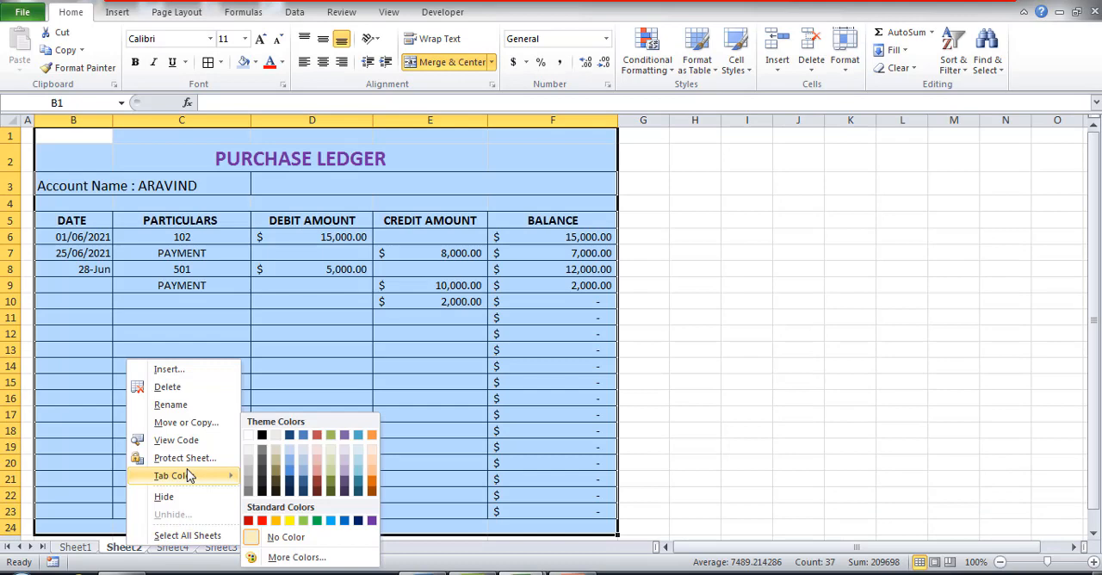
left_click(191, 404)
type("A")
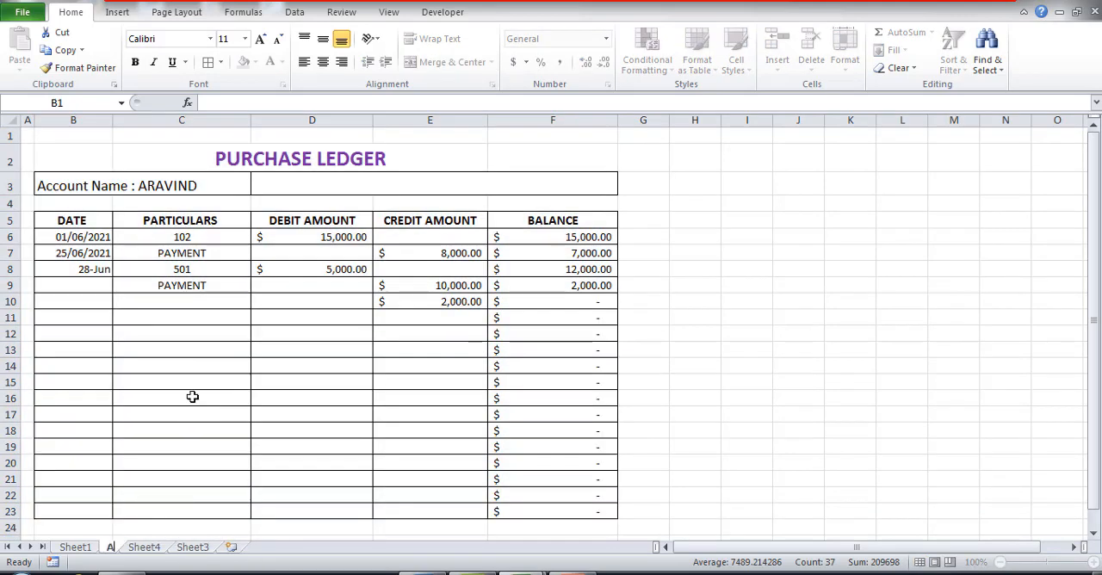
type("RAVIND")
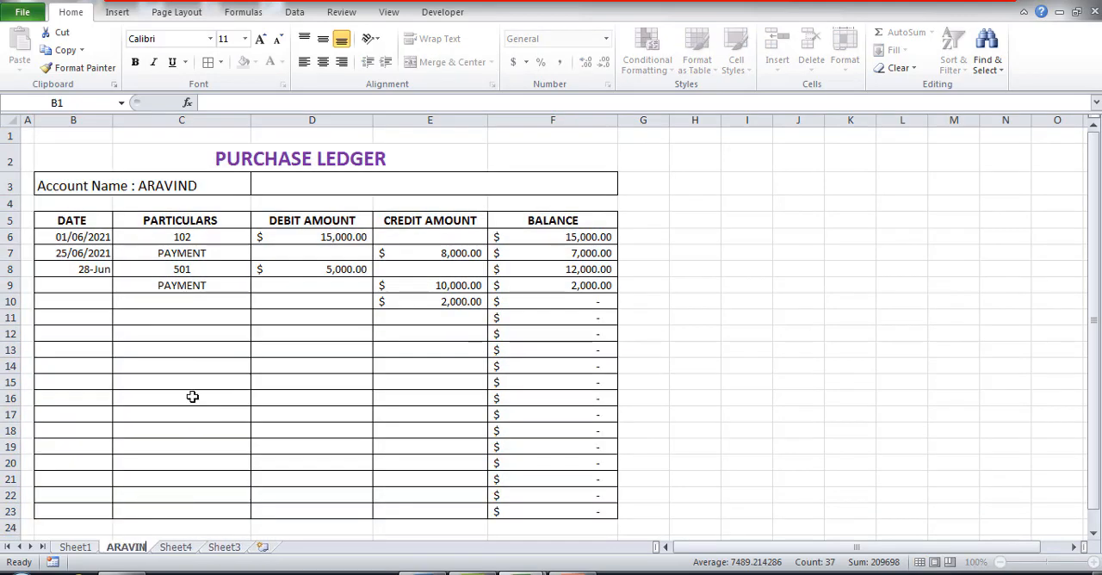
Step: Rename Sheet4 with the second account holder's name in capitals, matching its ledger
left_click(191, 549)
right_click(192, 549)
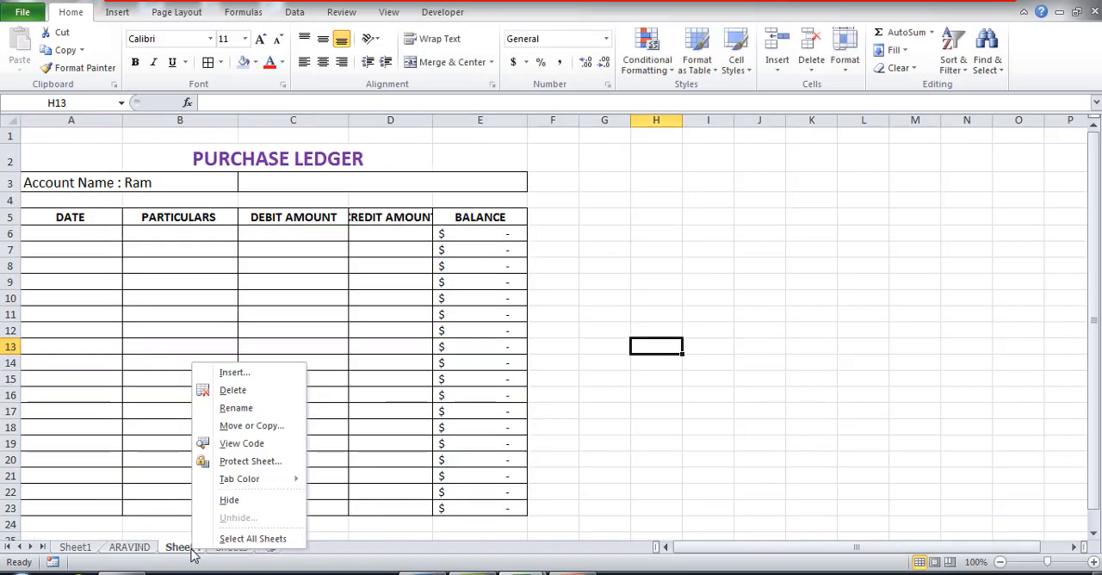
left_click(240, 412)
type("RA")
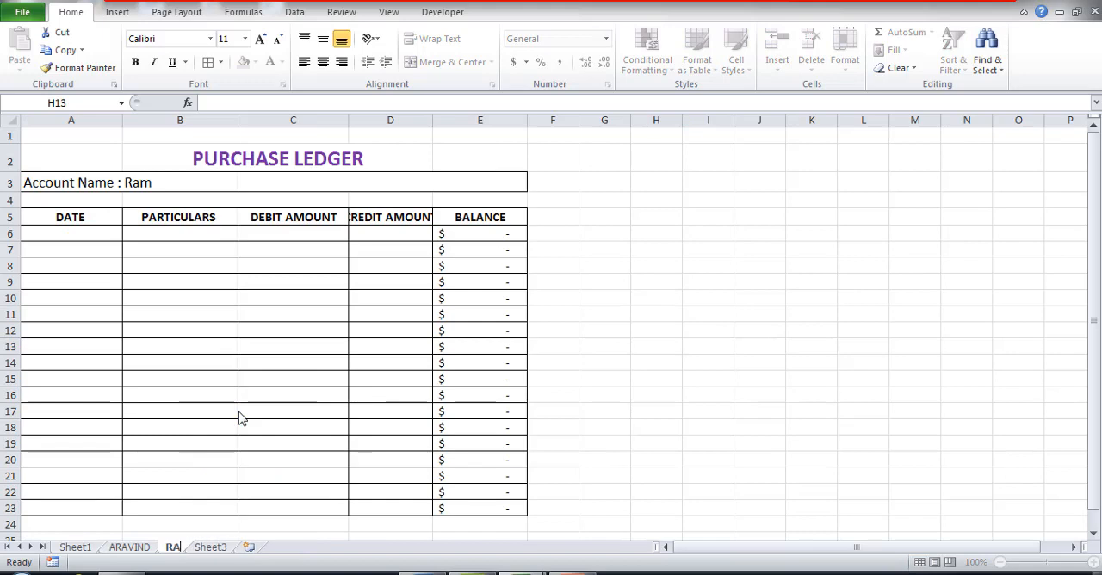
type("M")
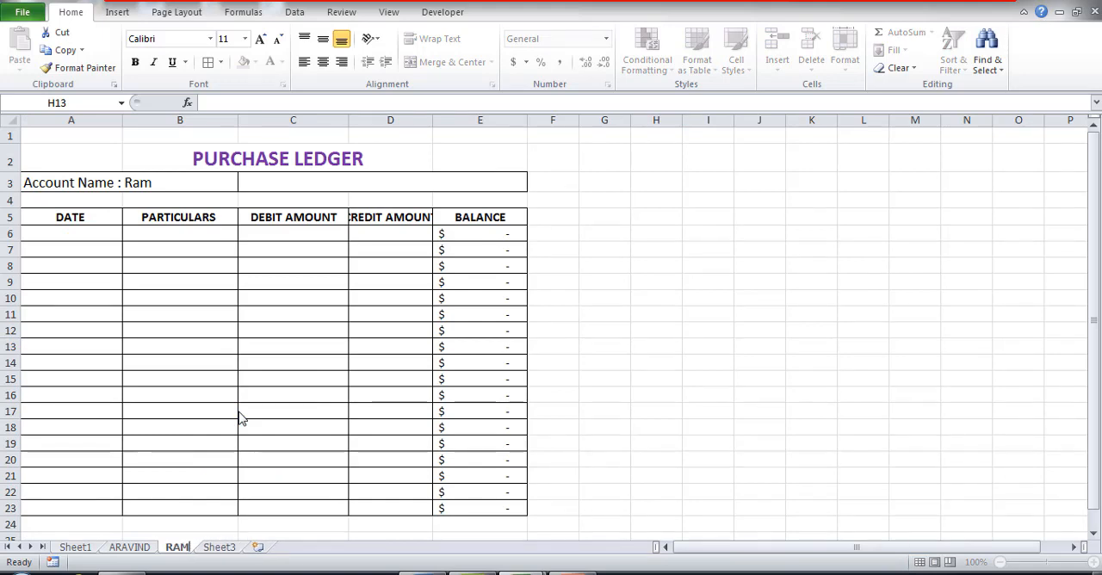
left_click(281, 534)
Step: Rename Sheet3, which holds the account name table, as INDEX
left_click(218, 548)
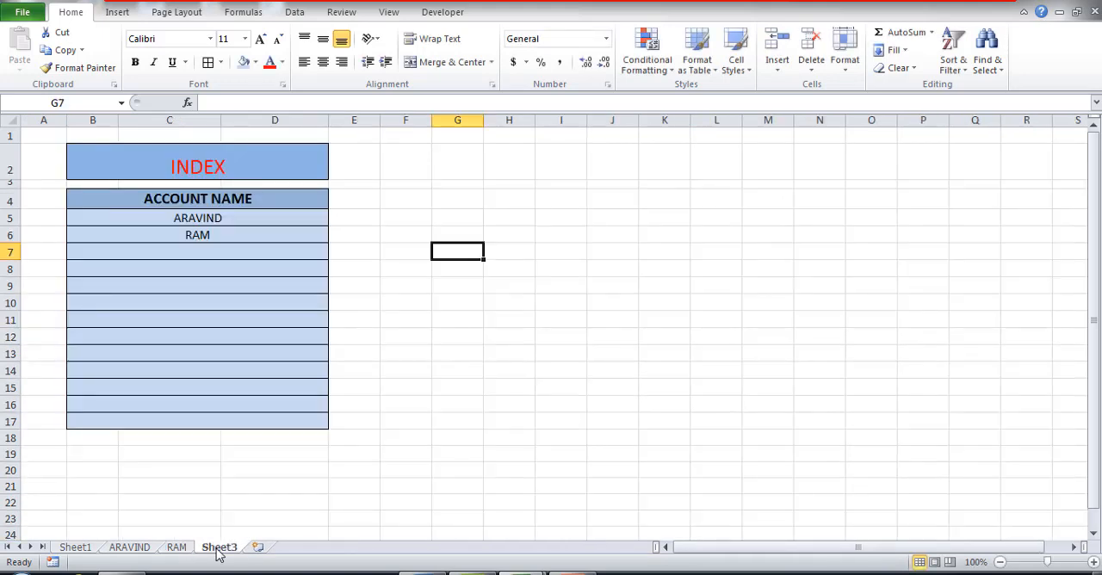
right_click(219, 554)
left_click(258, 412)
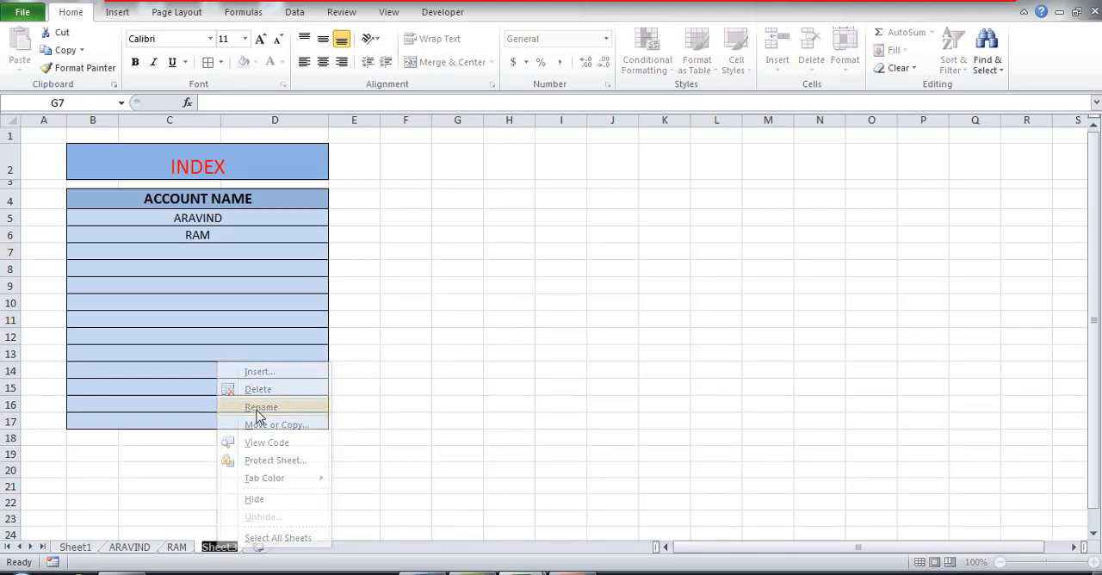
type("INDE")
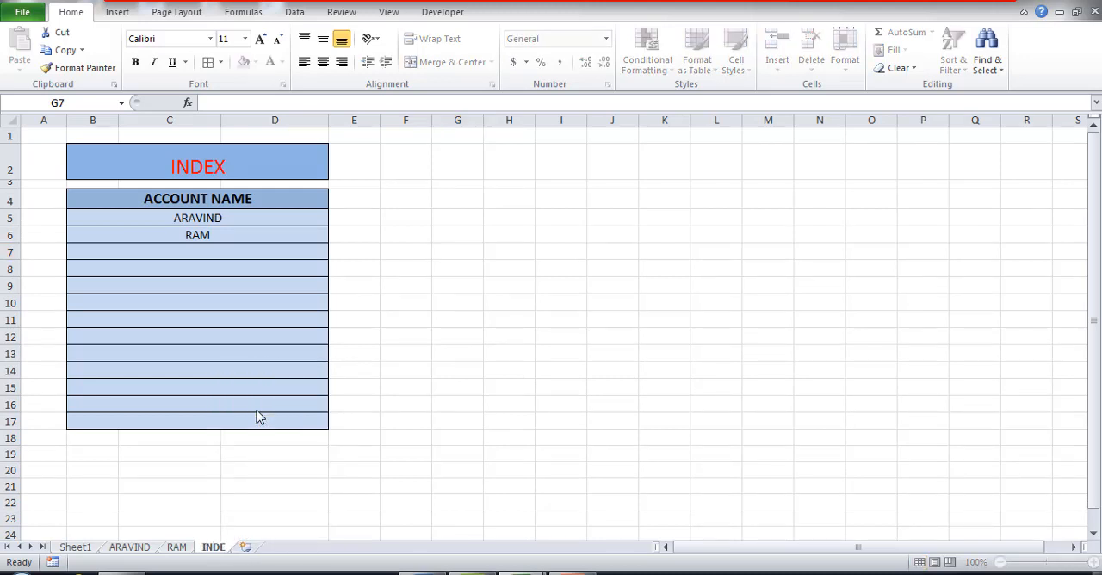
type("X")
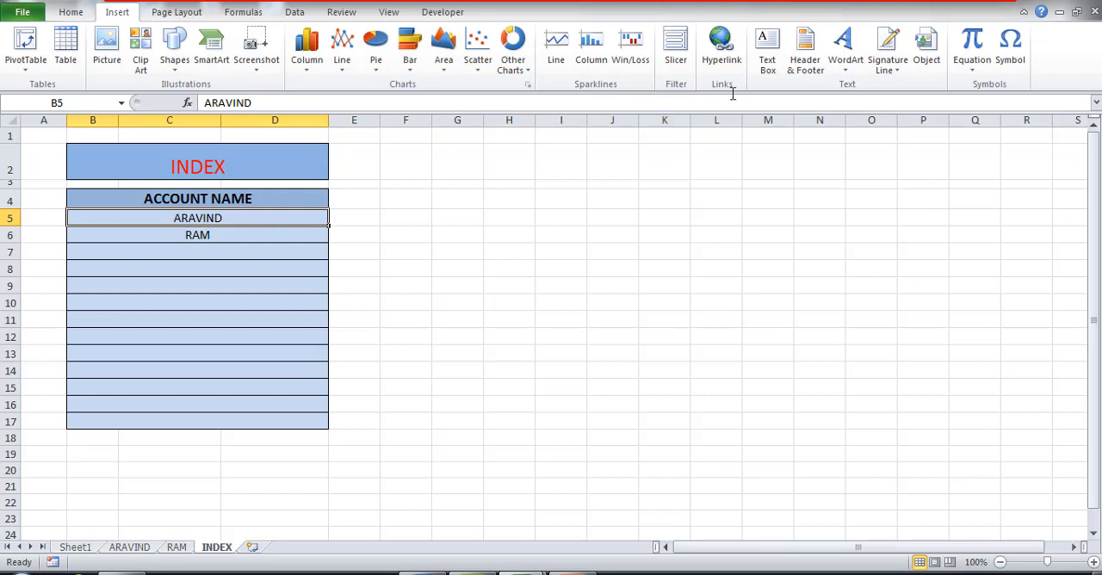
Step: Hyperlink the first account holder's name in B5 of the INDEX table to cell A1 of that account's ledger sheet in this document
left_click(721, 51)
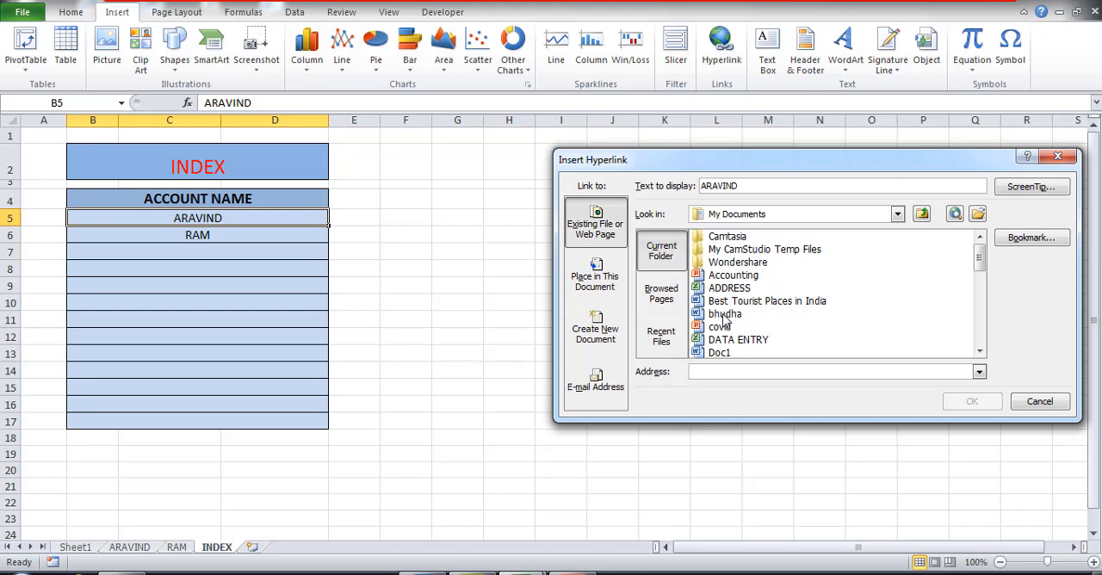
left_click(604, 286)
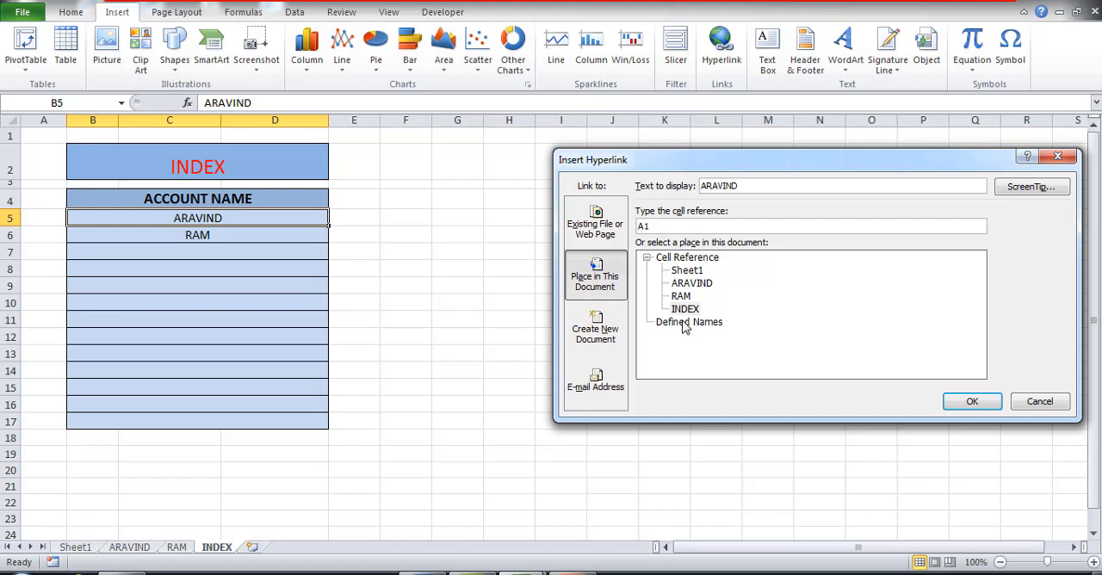
left_click(695, 284)
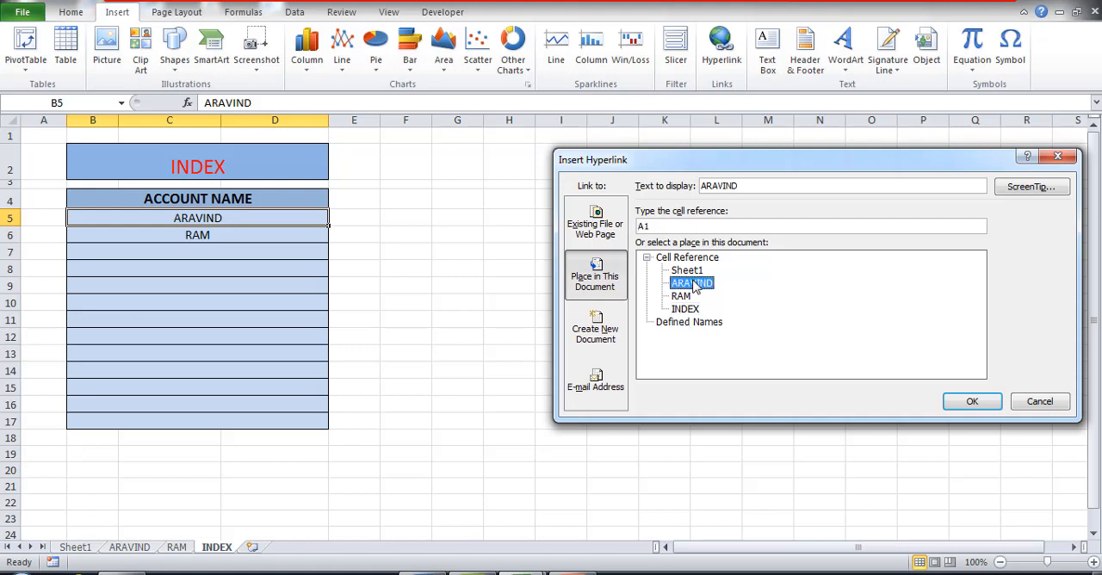
left_click(966, 400)
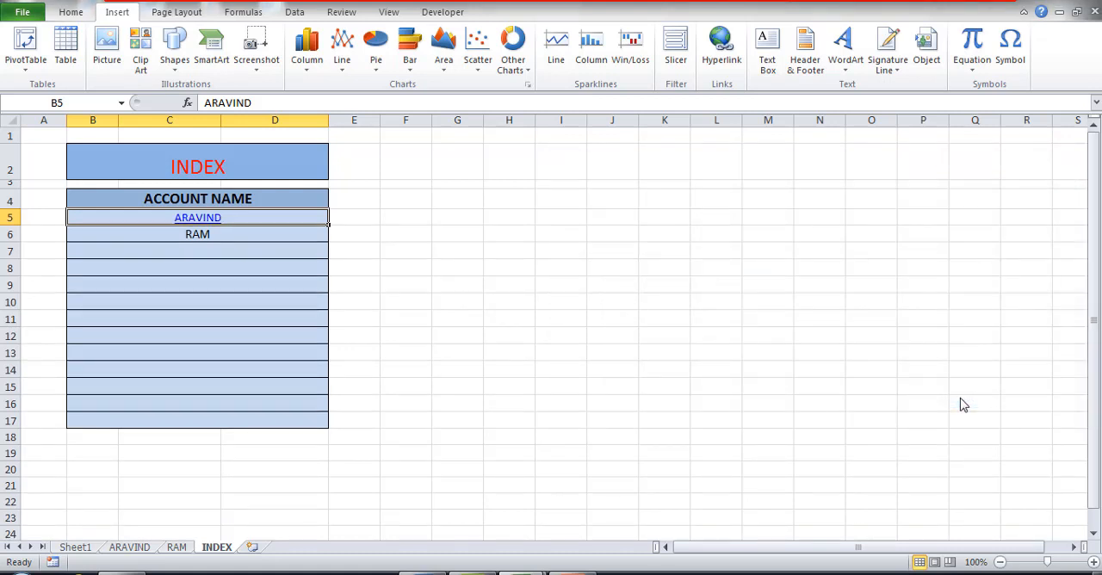
Step: Hyperlink the second account holder's name in B6 of the INDEX table to cell A1 of that account's ledger sheet
left_click(189, 238)
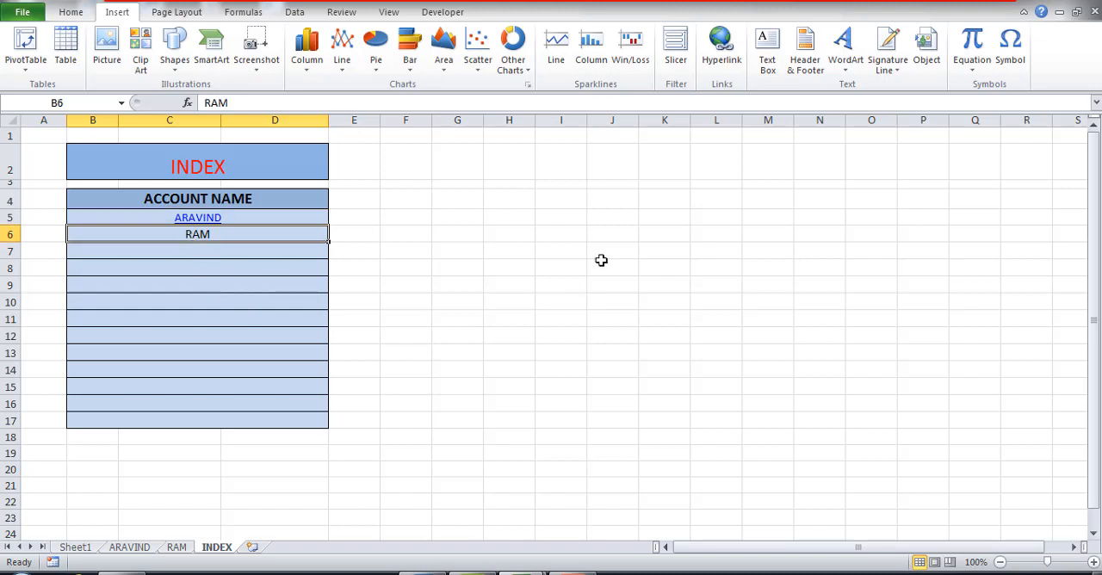
left_click(730, 69)
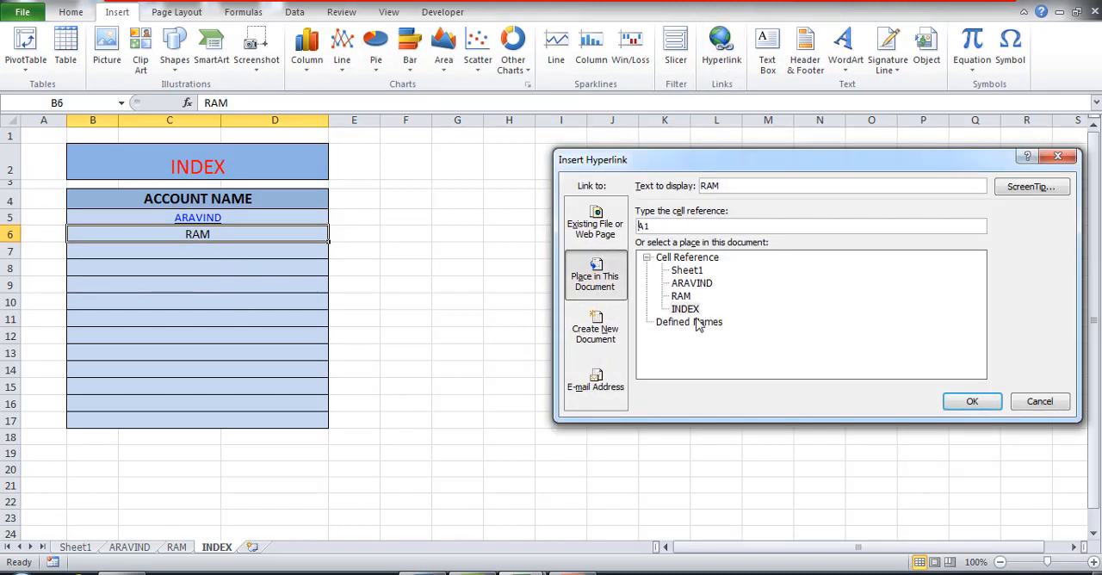
left_click(680, 296)
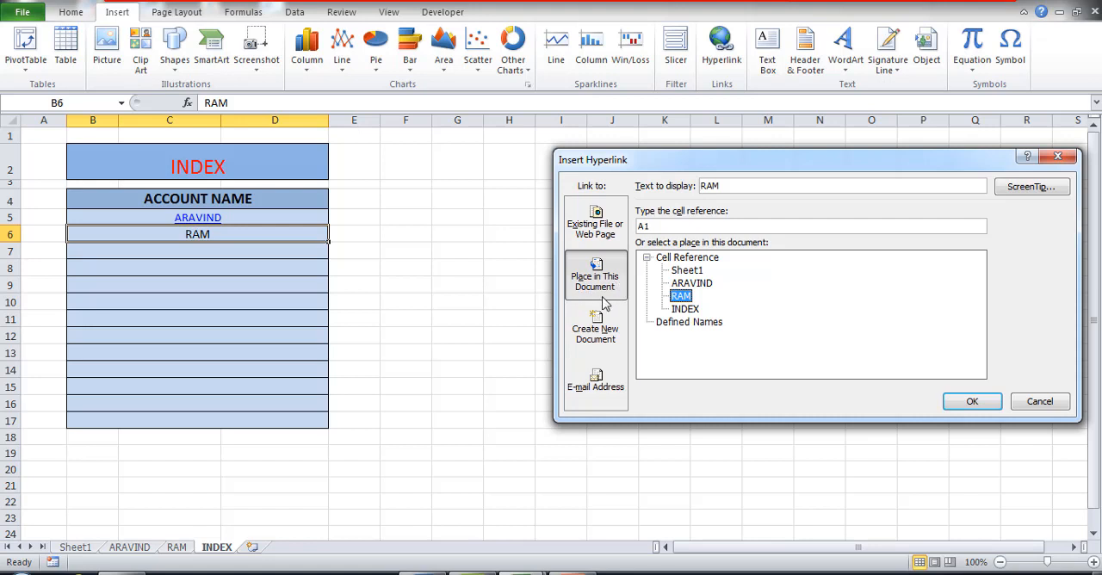
left_click(973, 402)
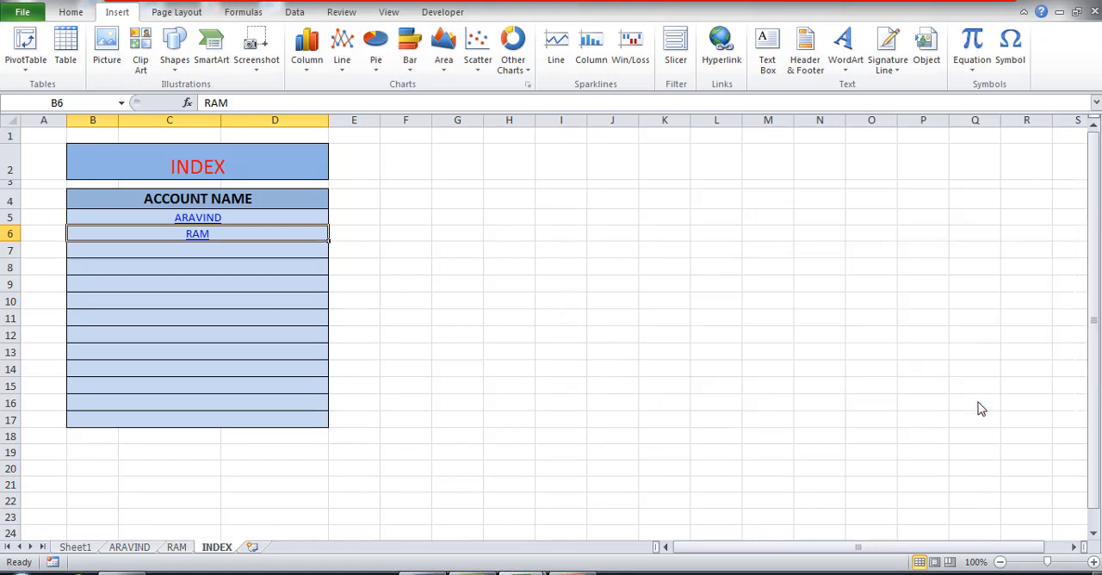
left_click(680, 300)
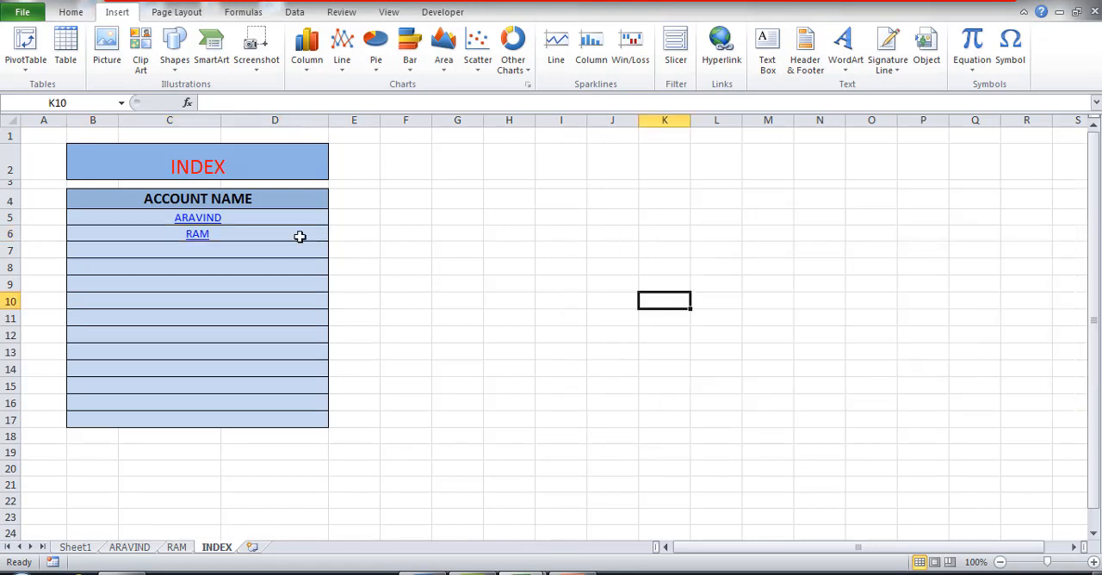
Step: Follow the B5 link to the first account's ledger and hyperlink its PURCHASE LEDGER title in C2 to cell A1 of the INDEX sheet
left_click(197, 221)
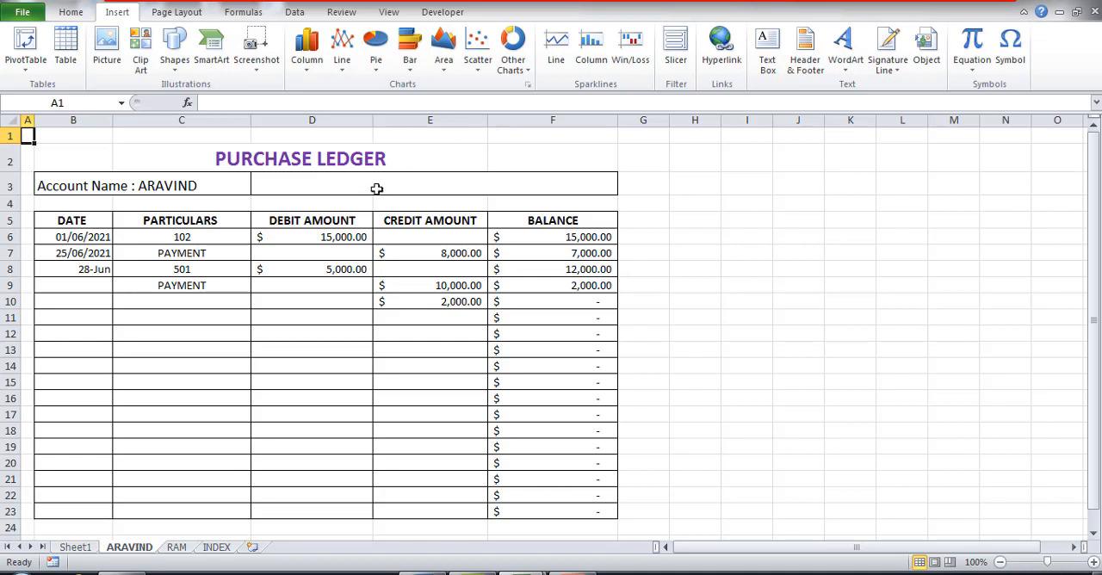
left_click(309, 163)
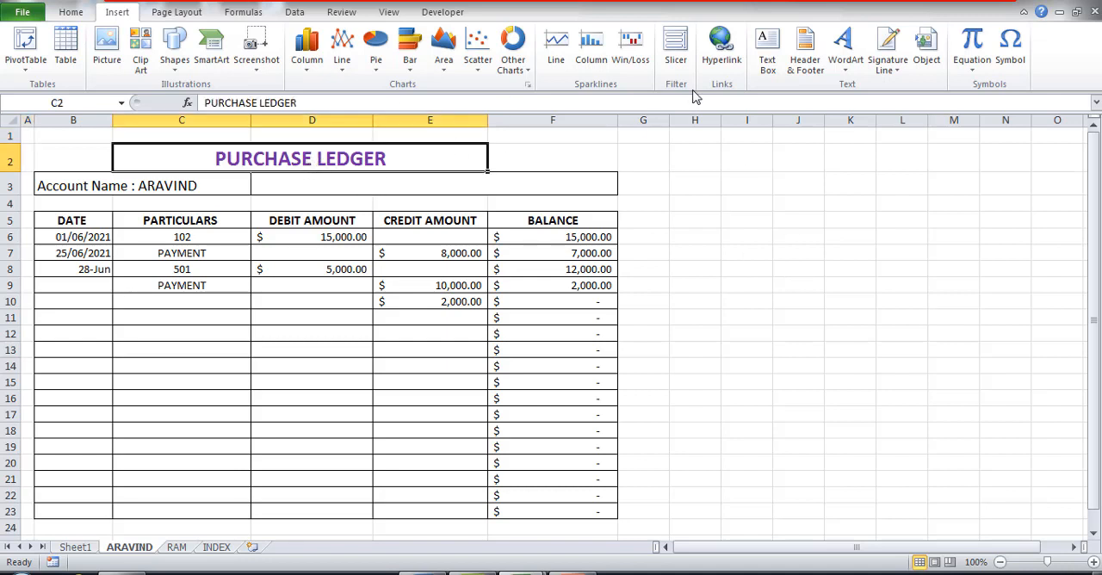
left_click(722, 47)
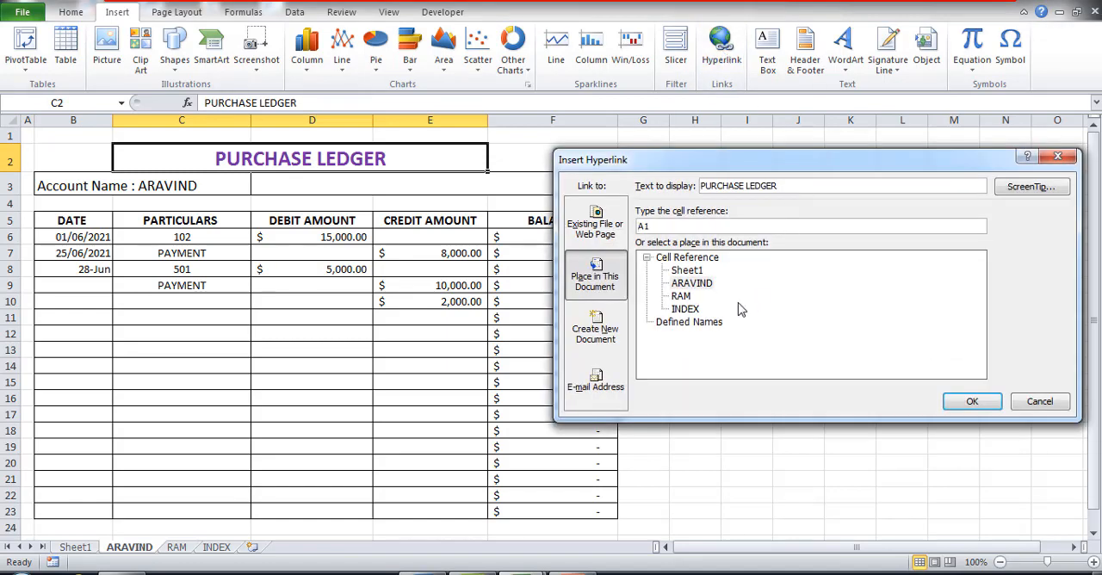
left_click(693, 310)
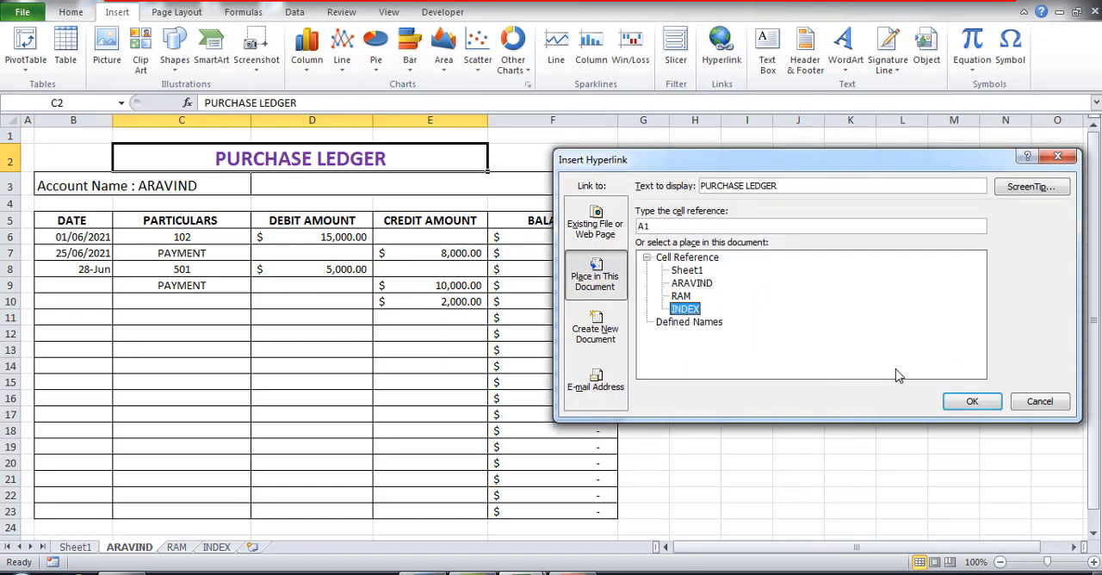
left_click(977, 404)
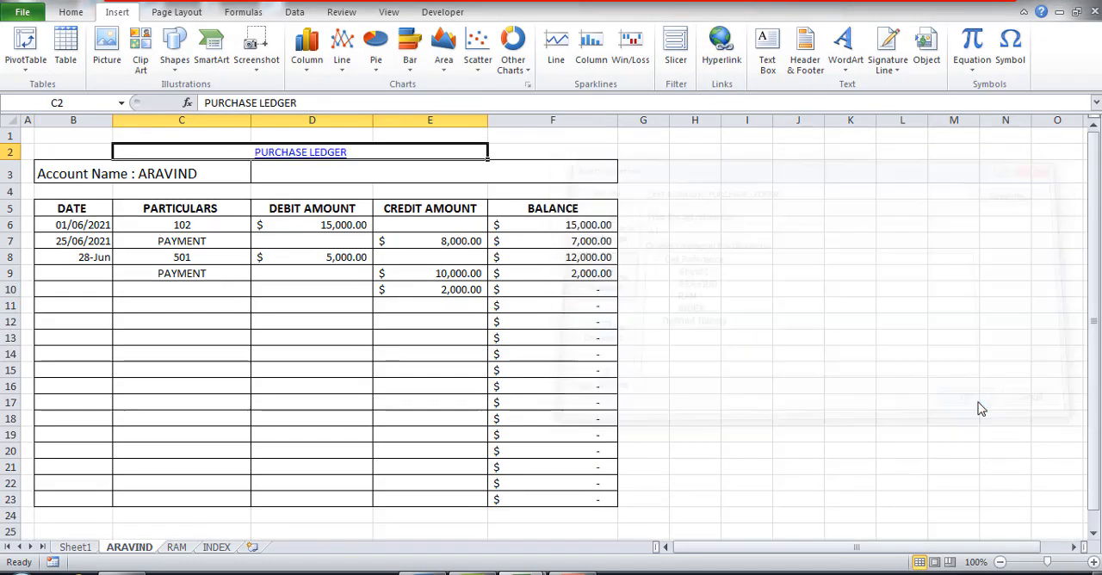
Step: Test the PURCHASE LEDGER title link to INDEX and the B5 link back to the first account's ledger, dismissing the battery notification
left_click(331, 163)
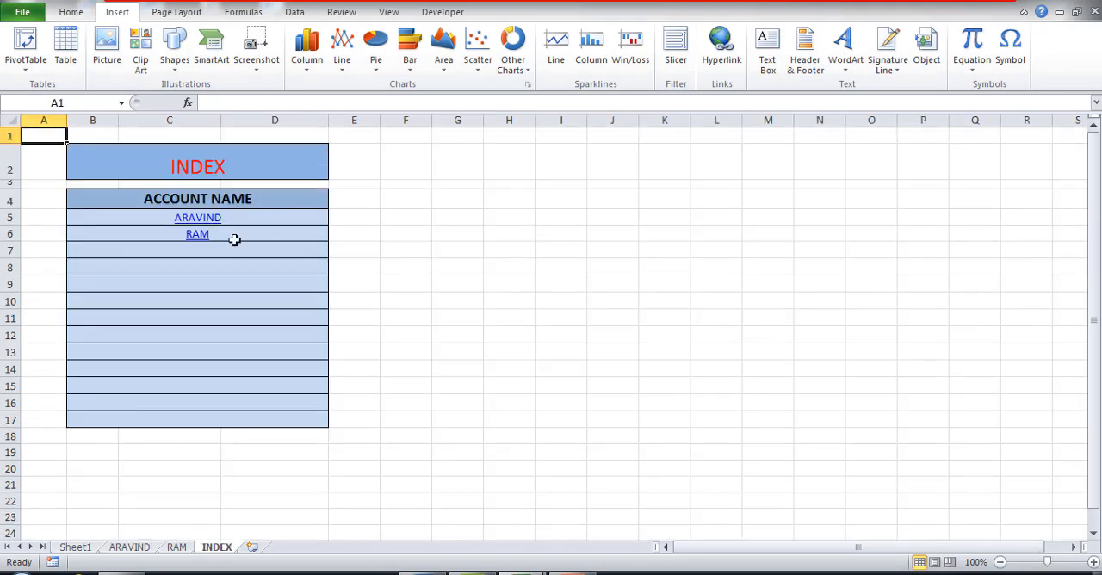
left_click(213, 219)
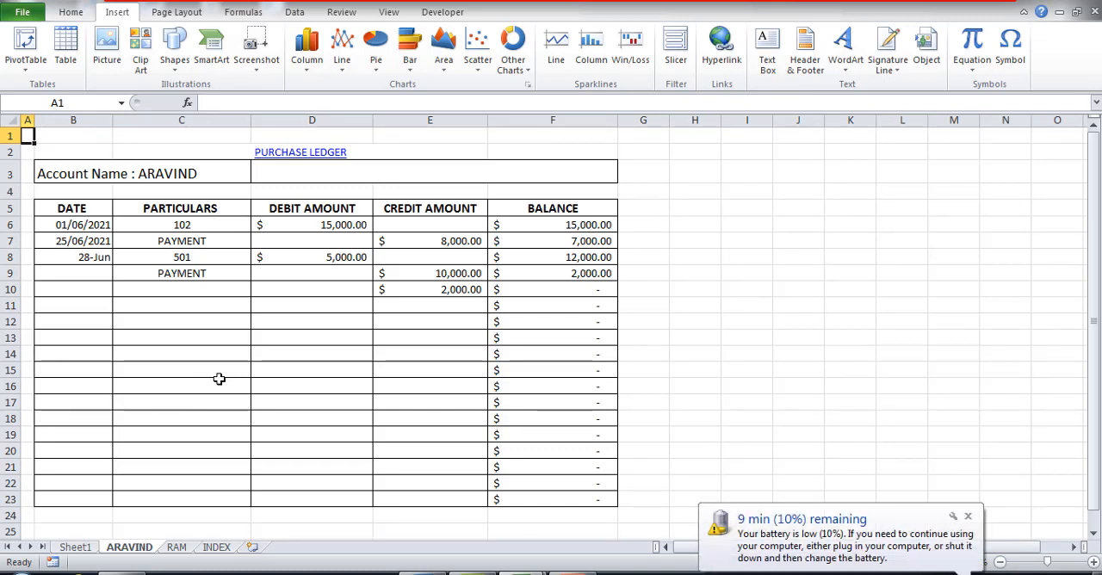
left_click(968, 516)
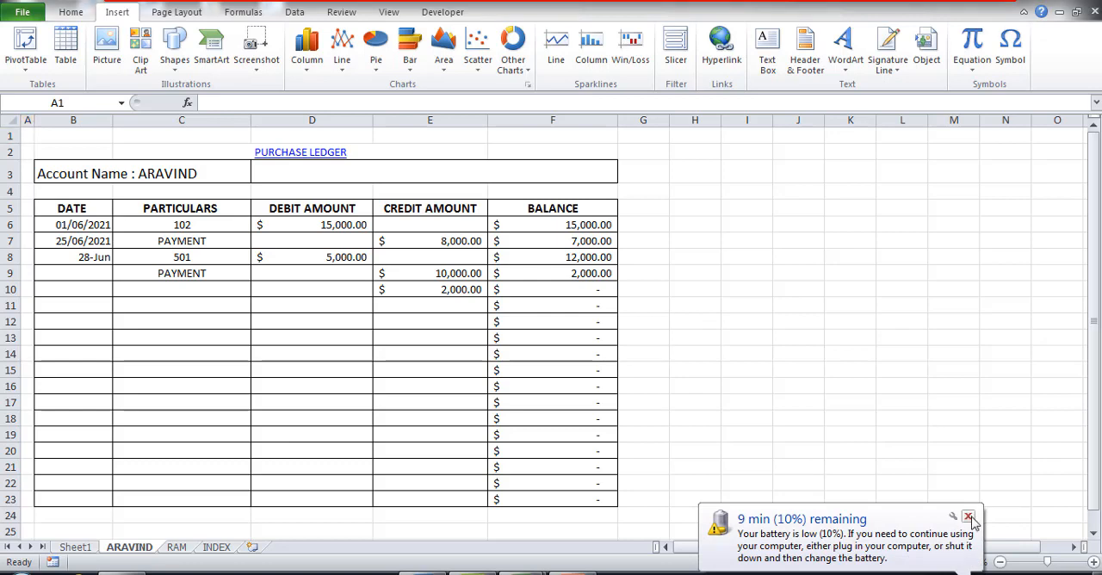